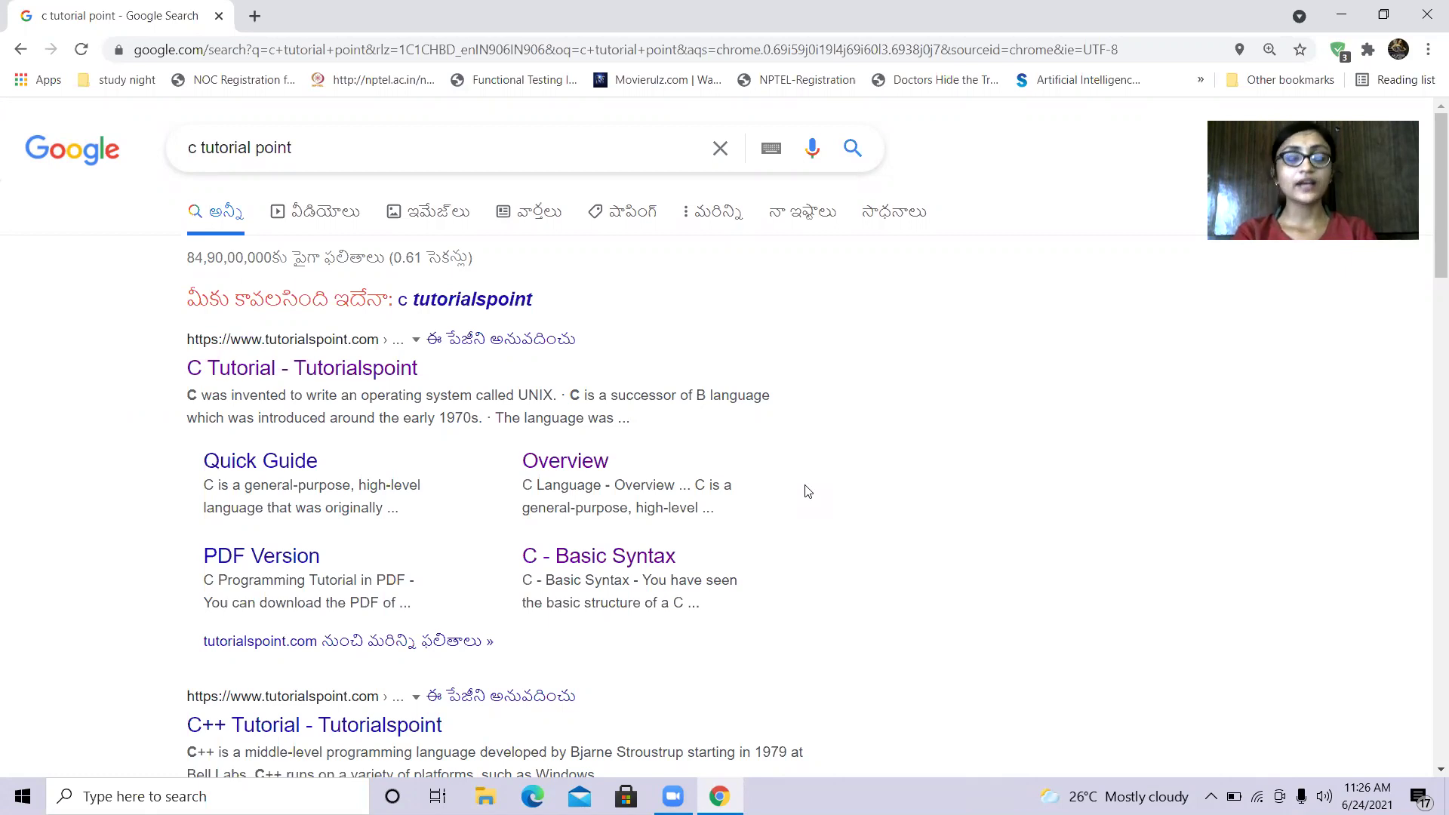
Open the 'C Tutorial - Tutorialspoint' result, go back to the results, and reopen it
{"action": "left_click", "coordinate": [320, 367]}
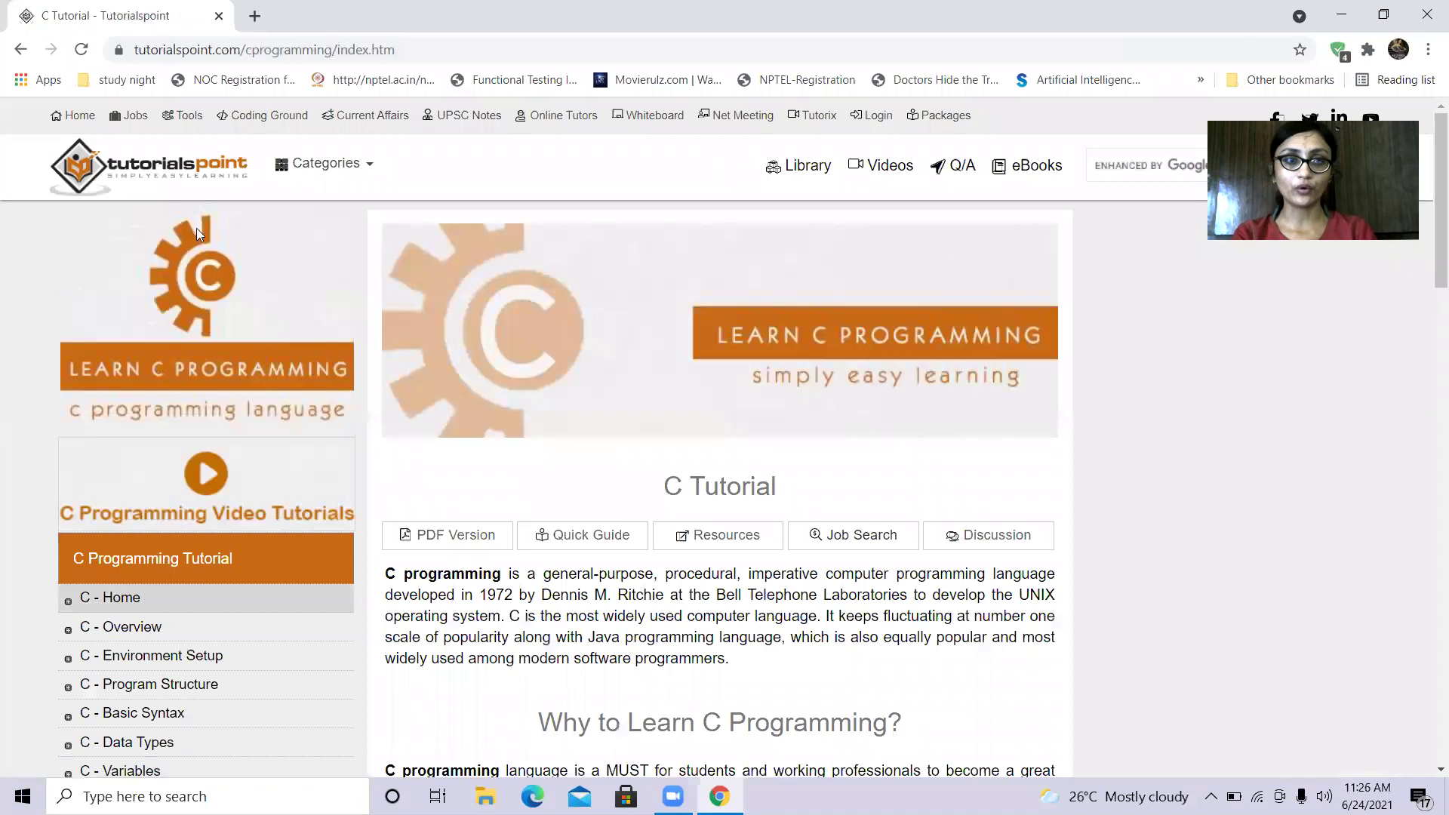
{"action": "left_click", "coordinate": [21, 49]}
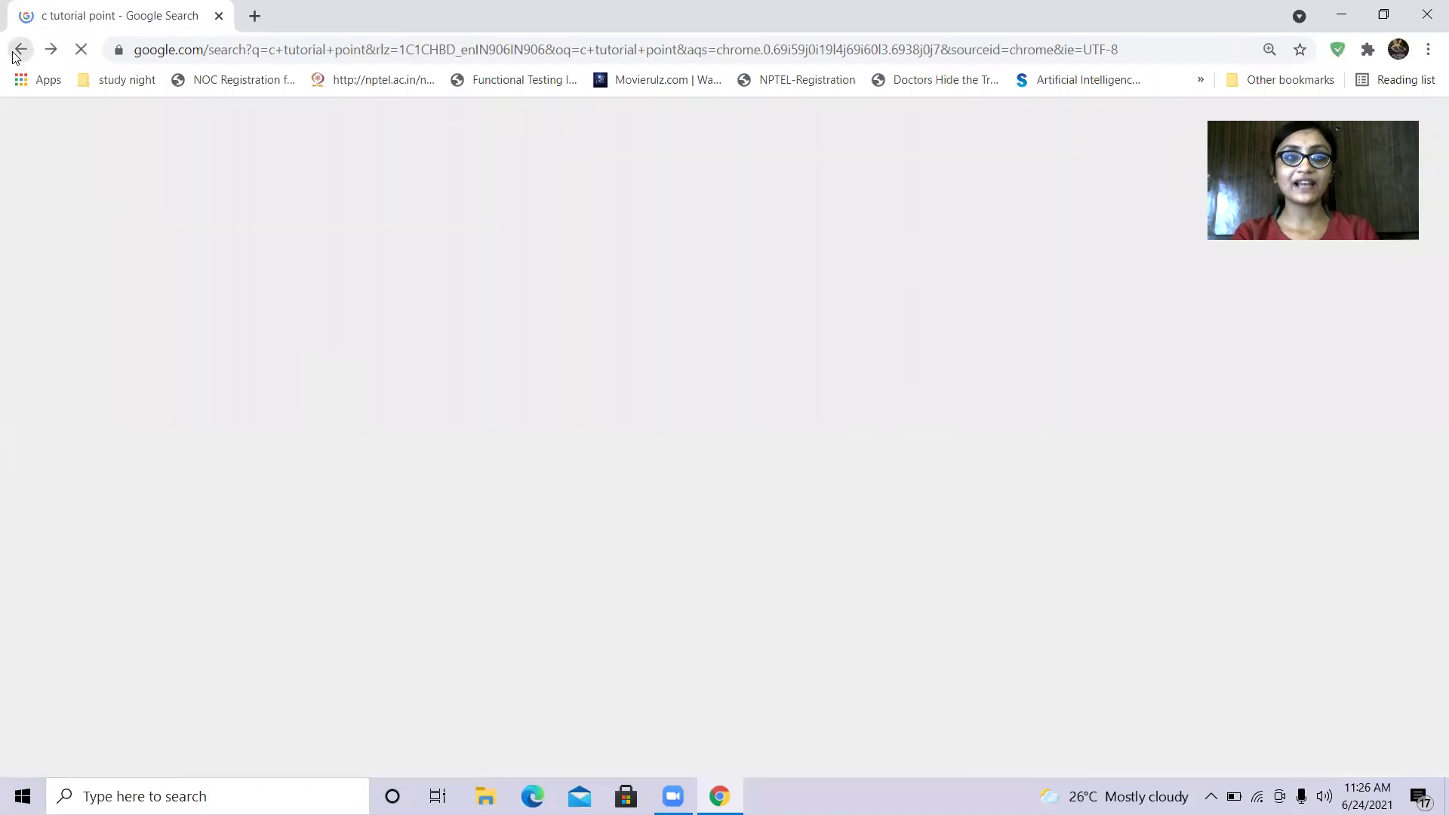
{"action": "double_click", "coordinate": [318, 149]}
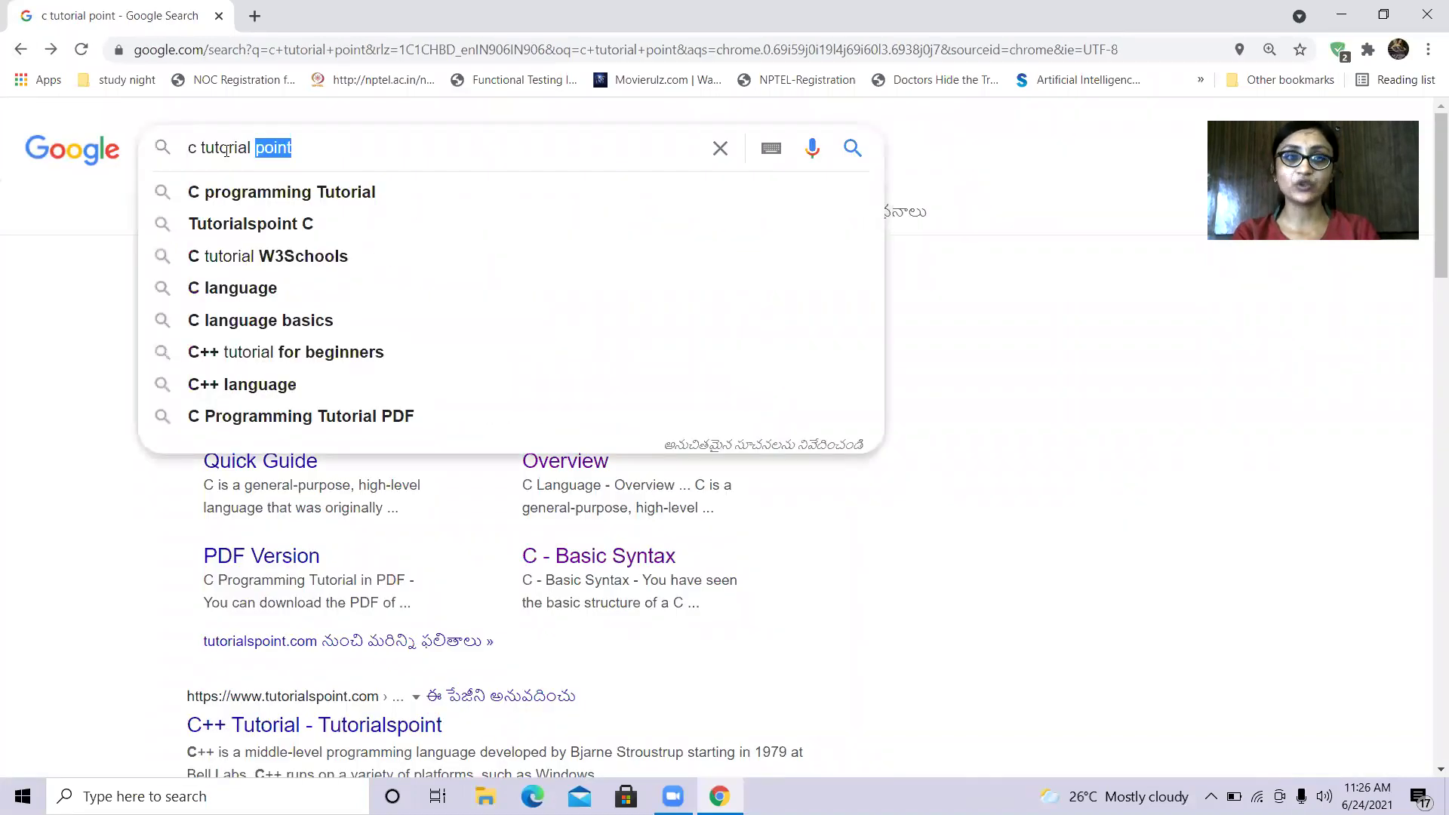
{"action": "left_click", "coordinate": [1197, 313]}
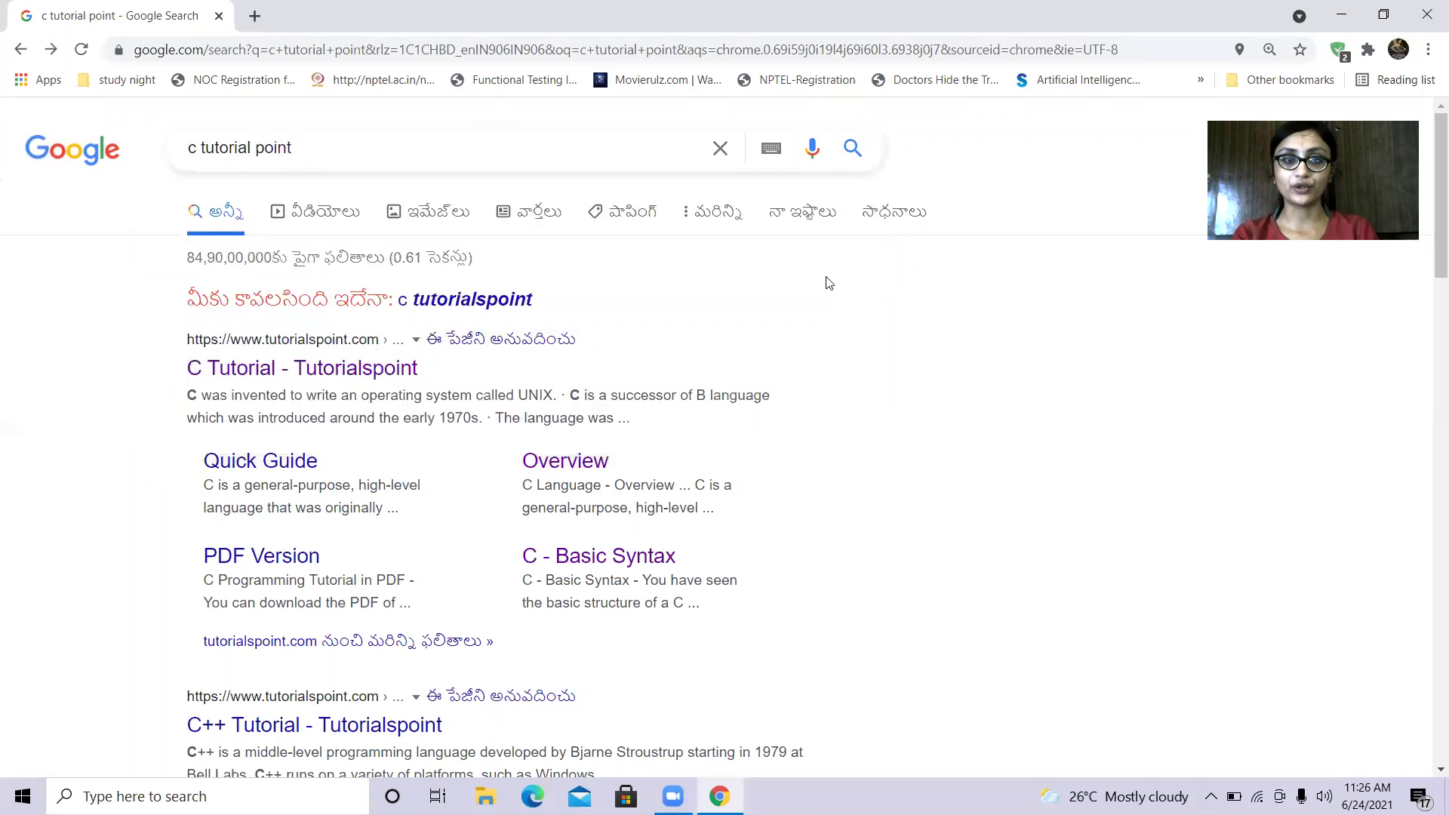
{"action": "left_click", "coordinate": [283, 360]}
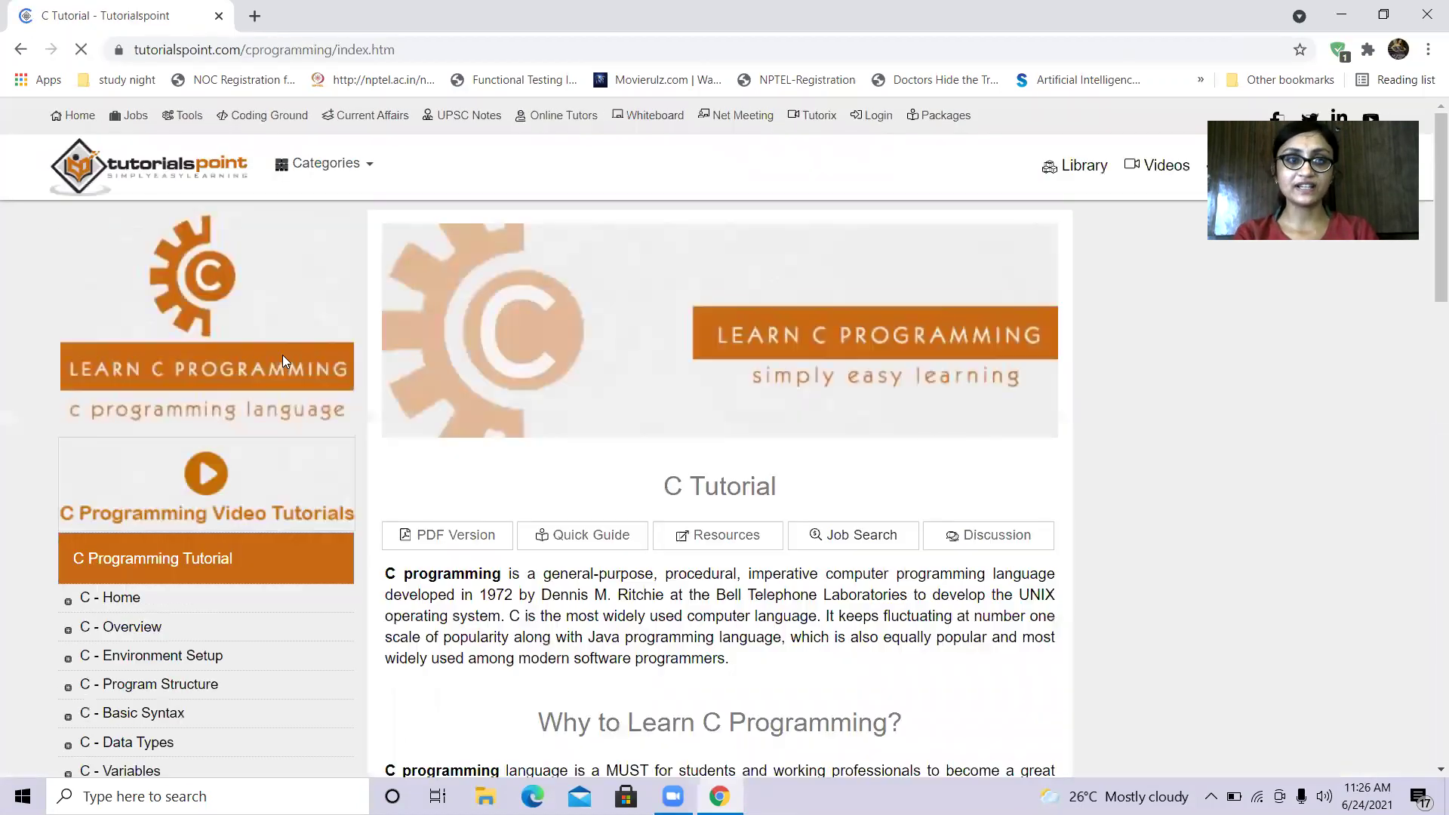
{"action": "scroll", "coordinate": [468, 444], "scroll_direction": "down", "scroll_amount": 3}
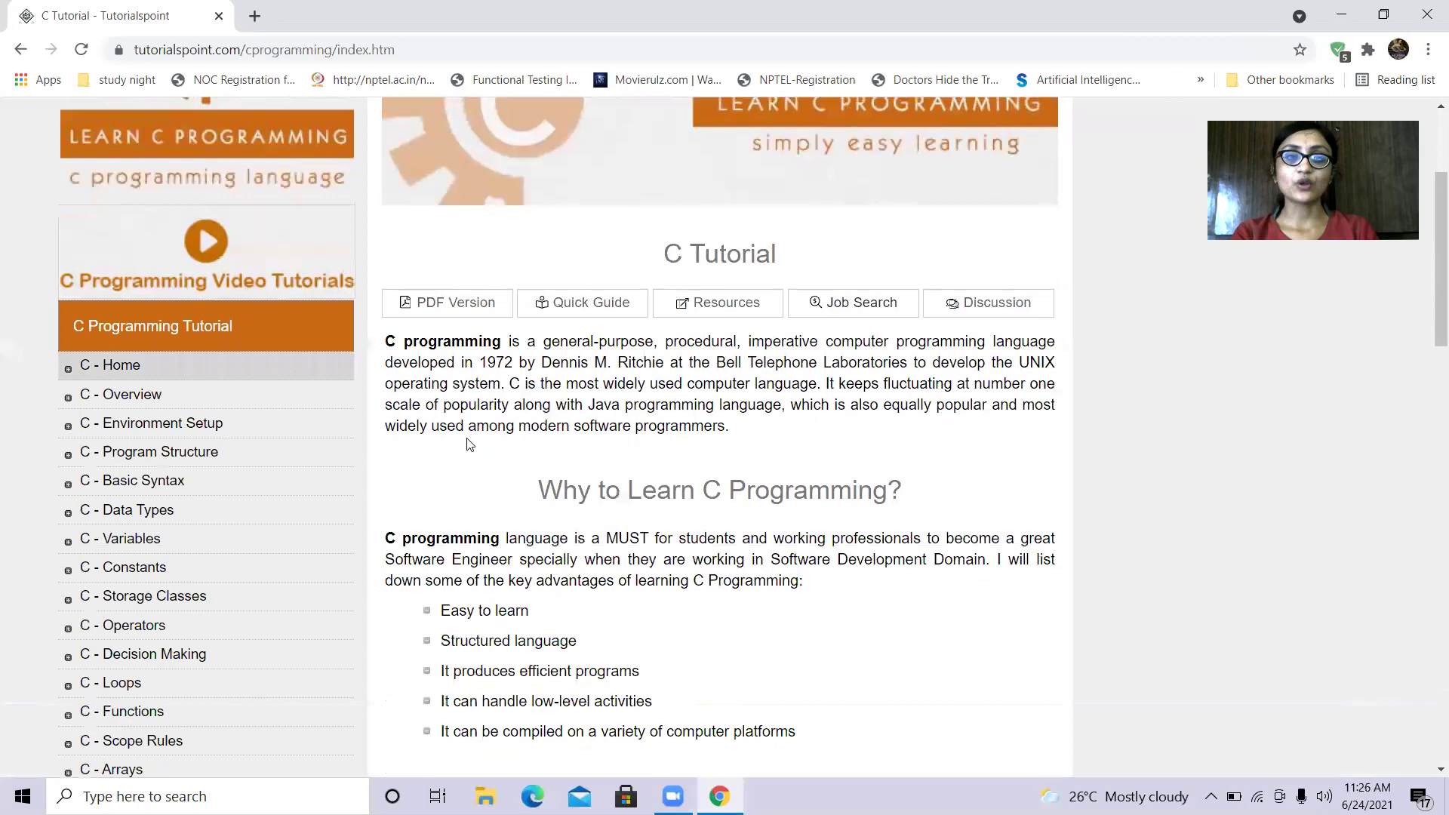
{"action": "scroll", "coordinate": [467, 485], "scroll_direction": "down", "scroll_amount": 3}
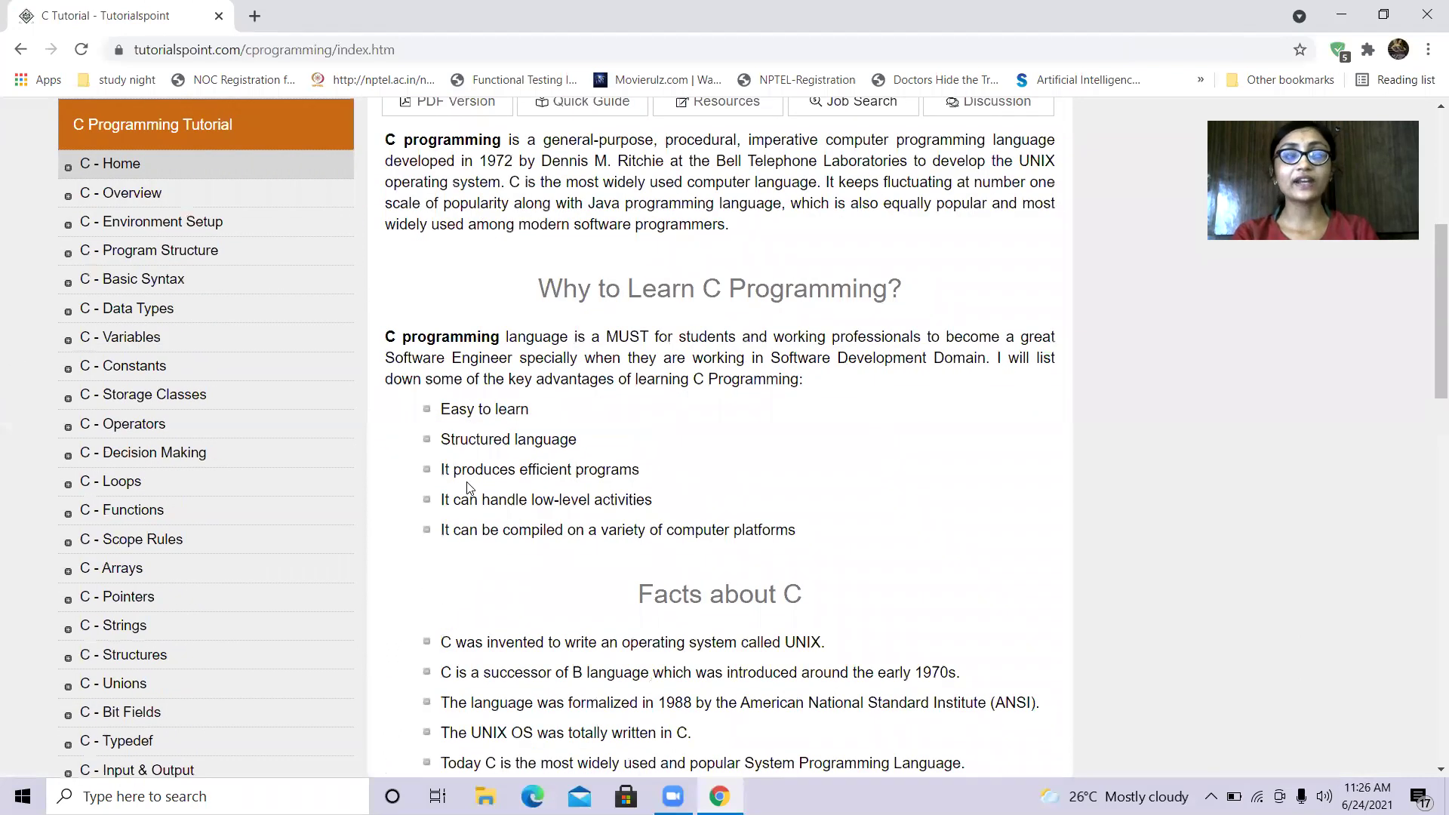
{"action": "scroll", "coordinate": [468, 484], "scroll_direction": "down", "scroll_amount": 3}
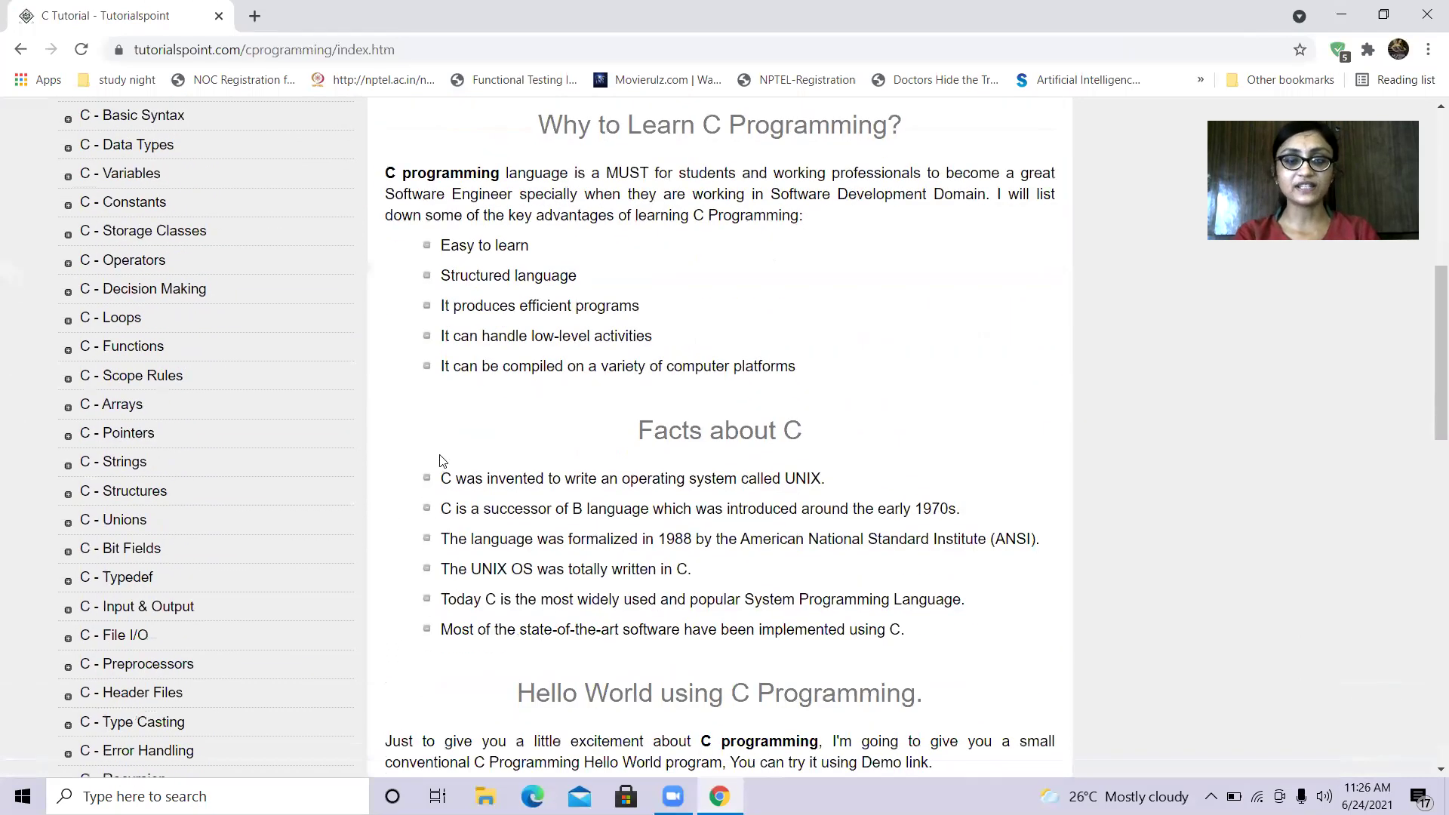
{"action": "scroll", "coordinate": [441, 461], "scroll_direction": "down", "scroll_amount": 3}
{"action": "scroll", "coordinate": [441, 461], "scroll_direction": "up", "scroll_amount": 5}
{"action": "scroll", "coordinate": [441, 461], "scroll_direction": "up", "scroll_amount": 3}
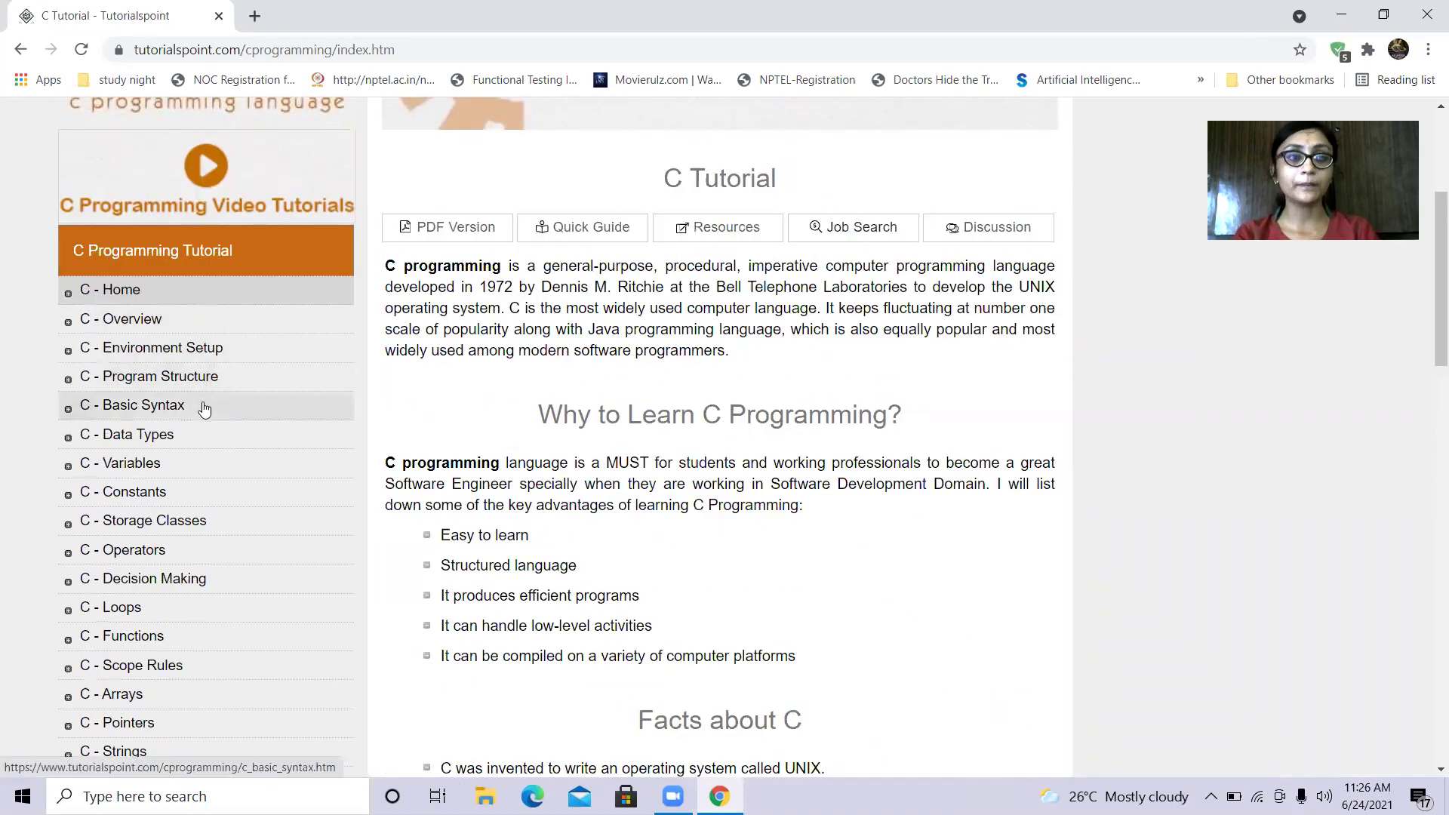
{"action": "scroll", "coordinate": [205, 408], "scroll_direction": "down", "scroll_amount": 2}
{"action": "scroll", "coordinate": [204, 407], "scroll_direction": "down", "scroll_amount": 3}
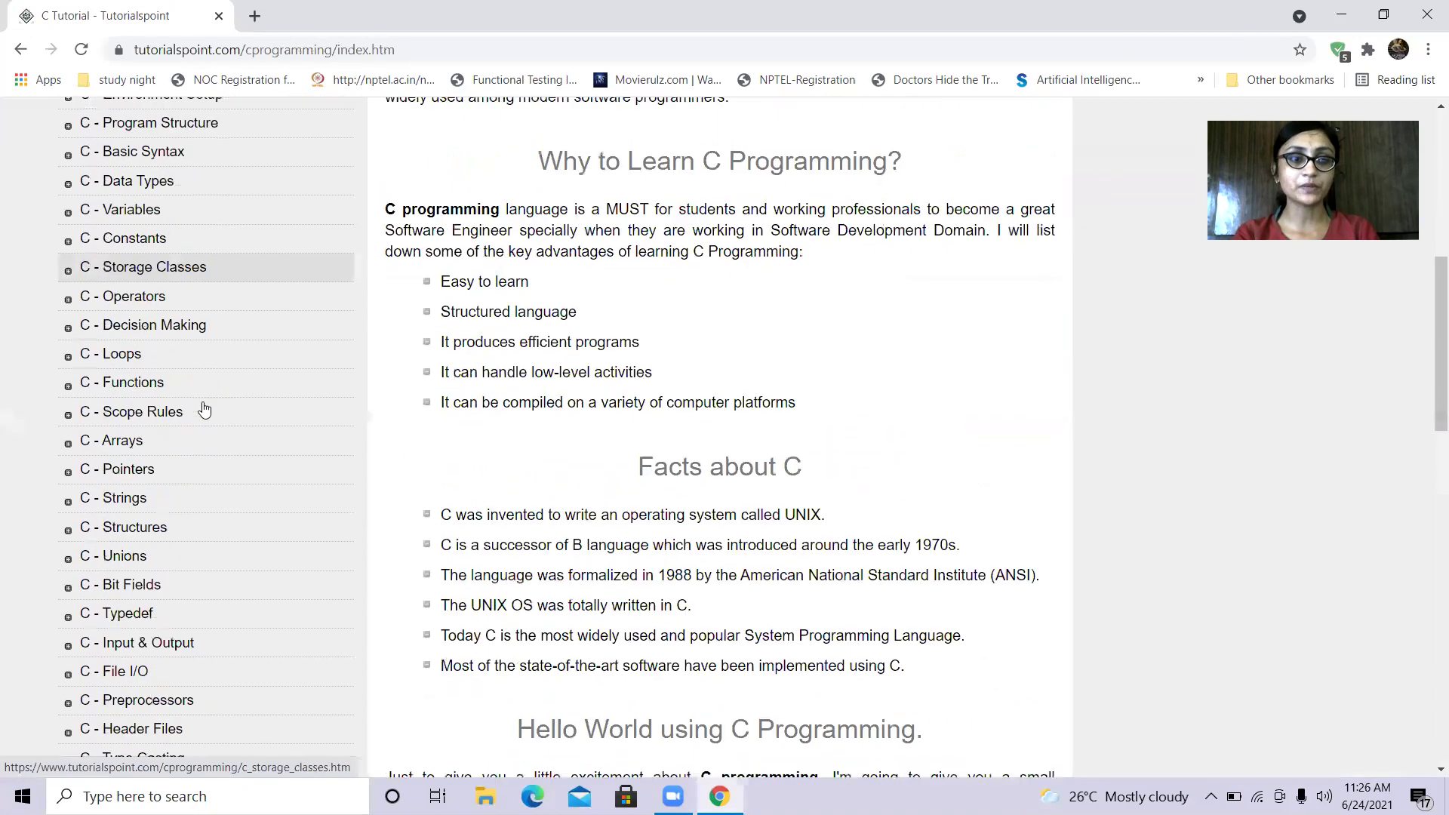
{"action": "scroll", "coordinate": [195, 499], "scroll_direction": "down", "scroll_amount": 3}
{"action": "scroll", "coordinate": [195, 499], "scroll_direction": "down", "scroll_amount": 2}
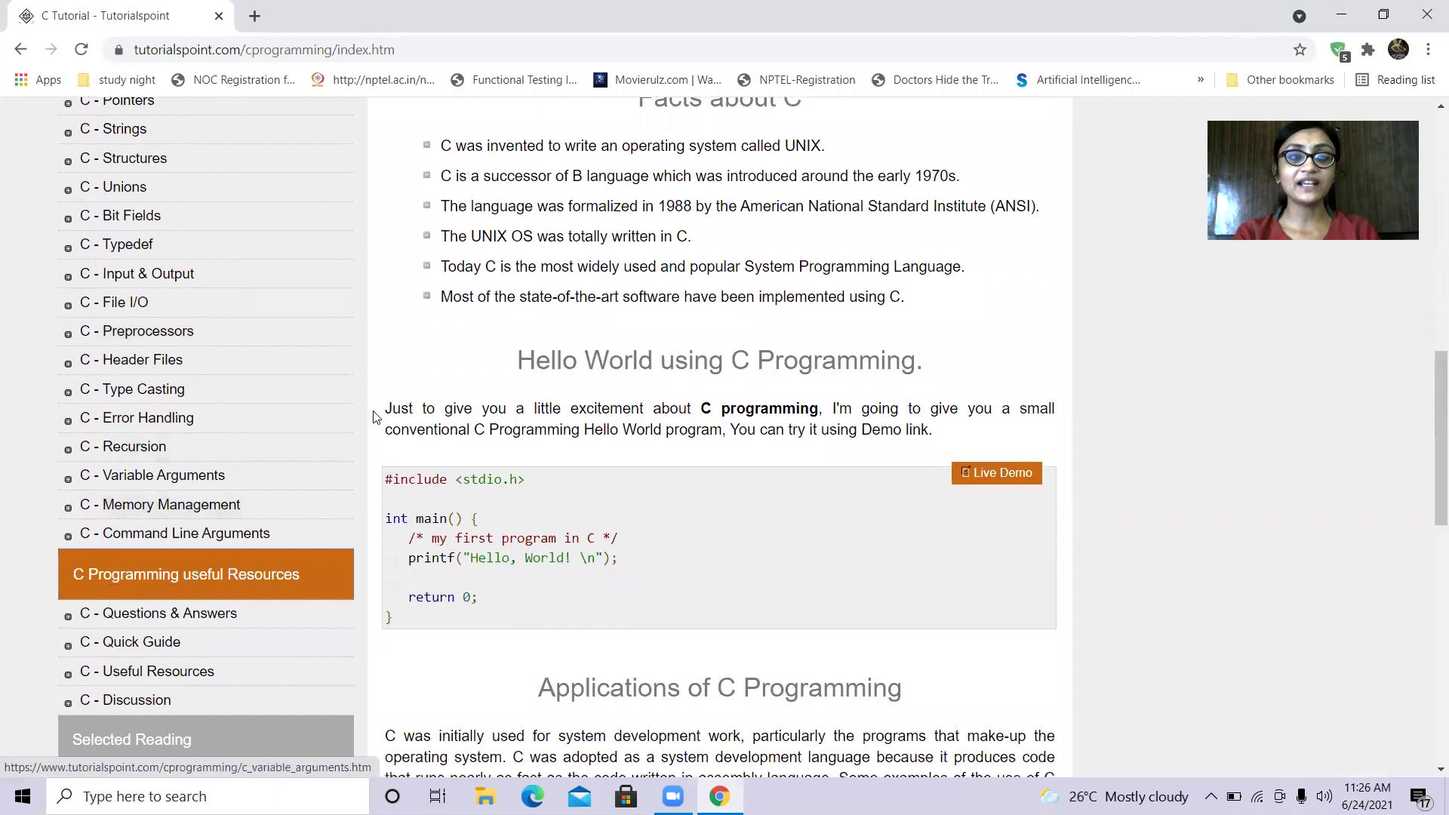
{"action": "scroll", "coordinate": [195, 498], "scroll_direction": "down", "scroll_amount": 1}
{"action": "scroll", "coordinate": [283, 453], "scroll_direction": "down", "scroll_amount": 3}
{"action": "scroll", "coordinate": [374, 416], "scroll_direction": "up", "scroll_amount": 1}
{"action": "scroll", "coordinate": [375, 417], "scroll_direction": "up", "scroll_amount": 2}
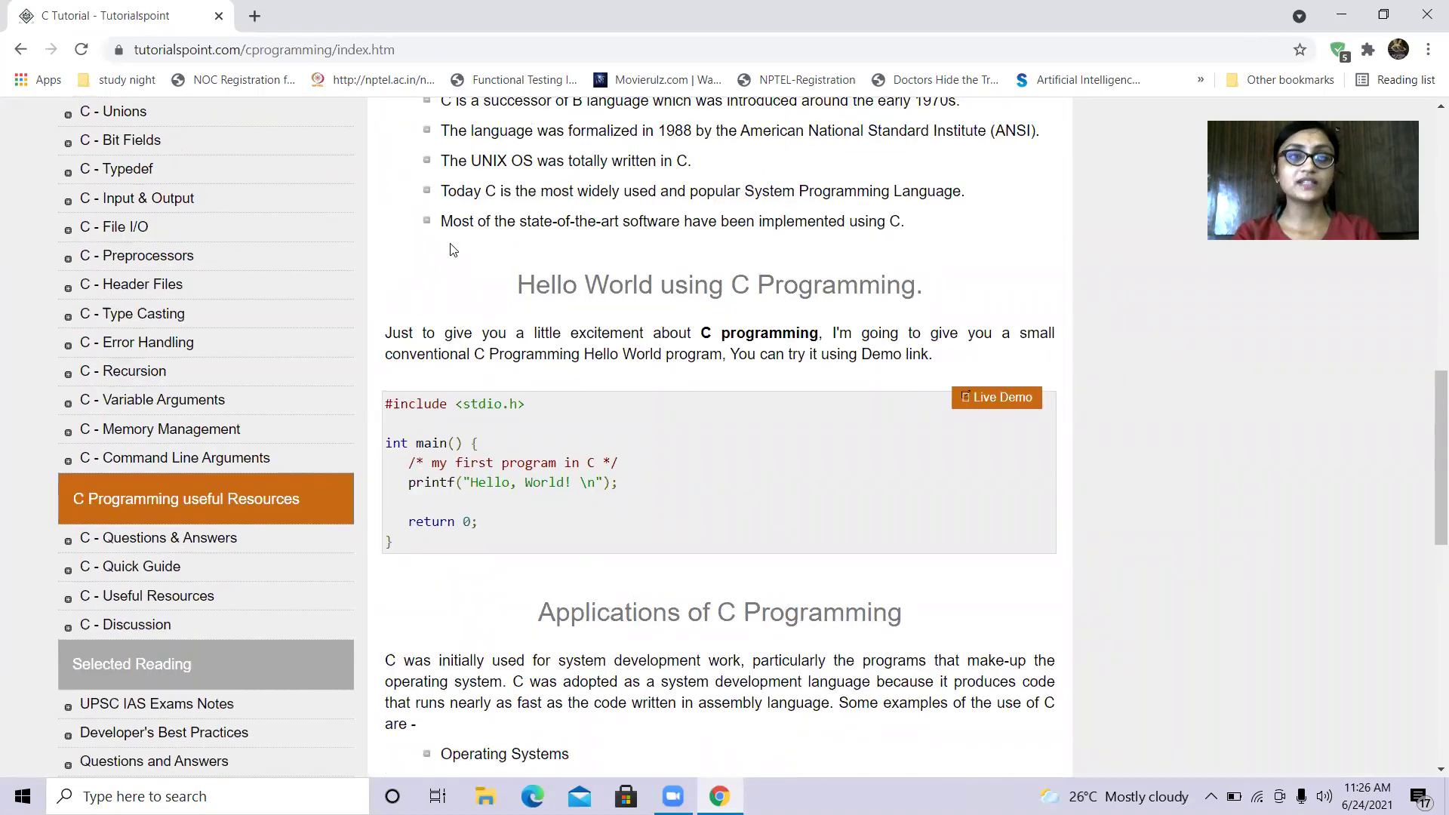
{"action": "scroll", "coordinate": [450, 249], "scroll_direction": "up", "scroll_amount": 2}
{"action": "scroll", "coordinate": [449, 249], "scroll_direction": "up", "scroll_amount": 1}
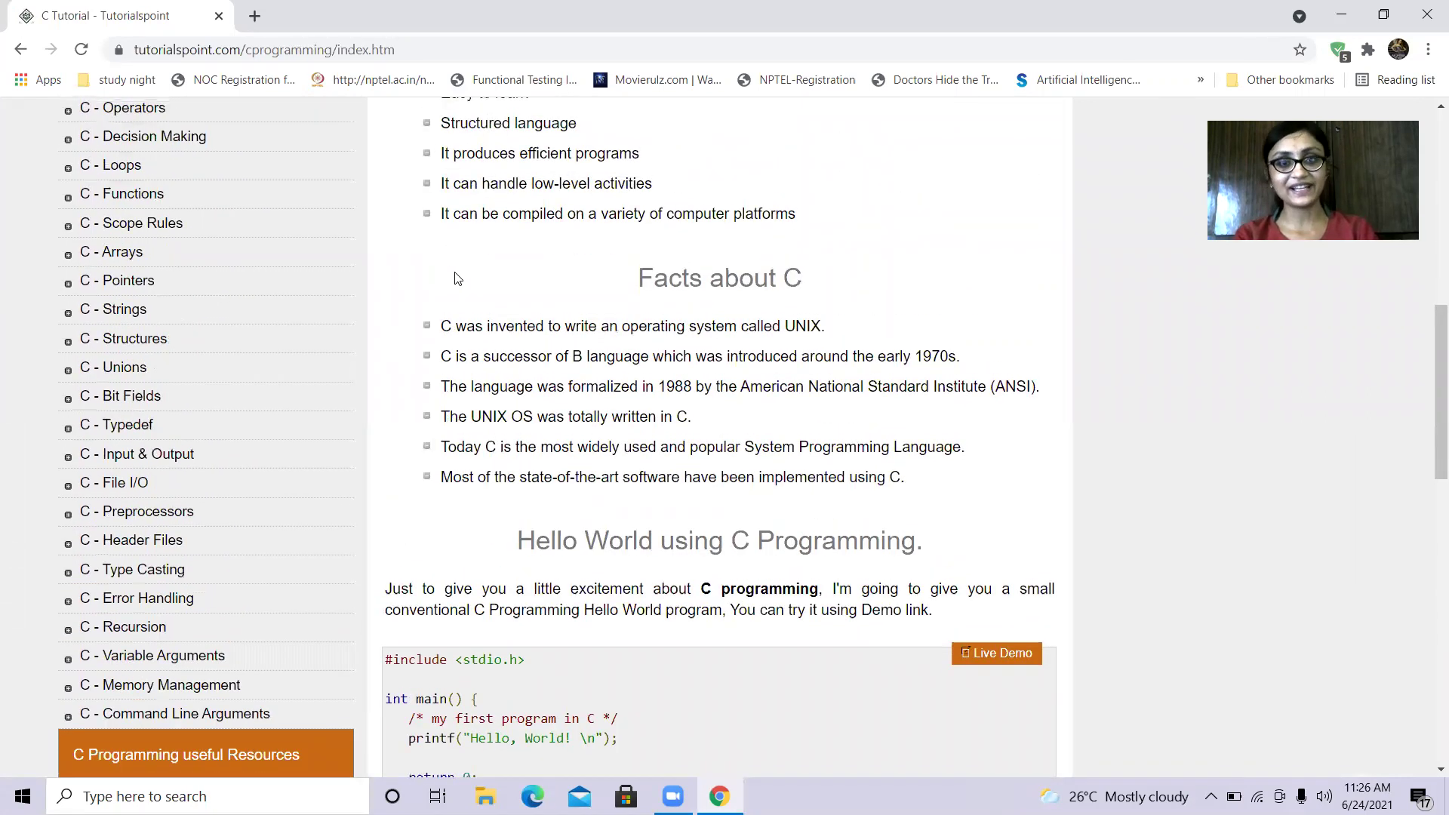
{"action": "scroll", "coordinate": [456, 279], "scroll_direction": "up", "scroll_amount": 3}
{"action": "scroll", "coordinate": [465, 319], "scroll_direction": "up", "scroll_amount": 3}
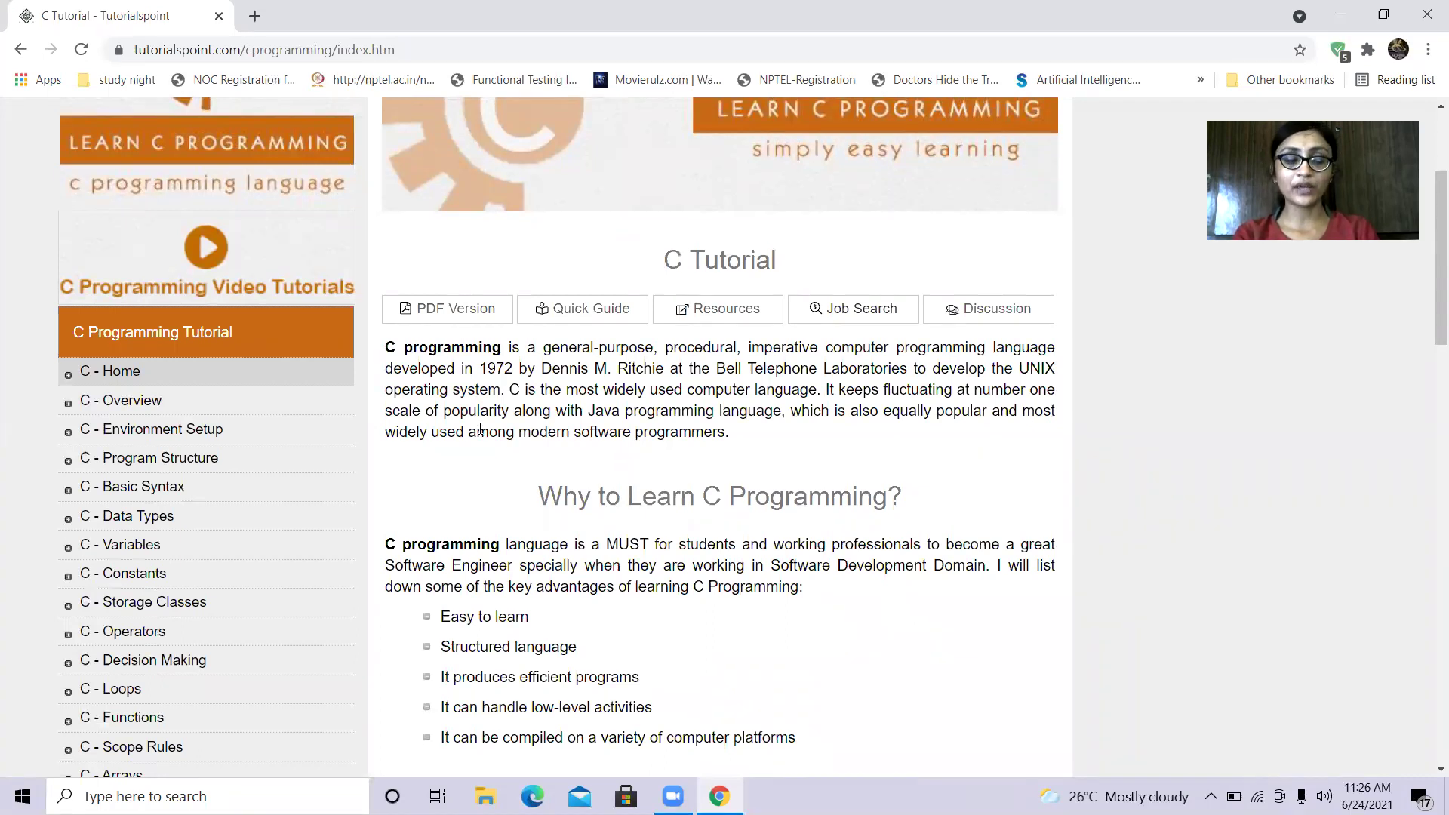
{"action": "scroll", "coordinate": [481, 458], "scroll_direction": "down", "scroll_amount": 1}
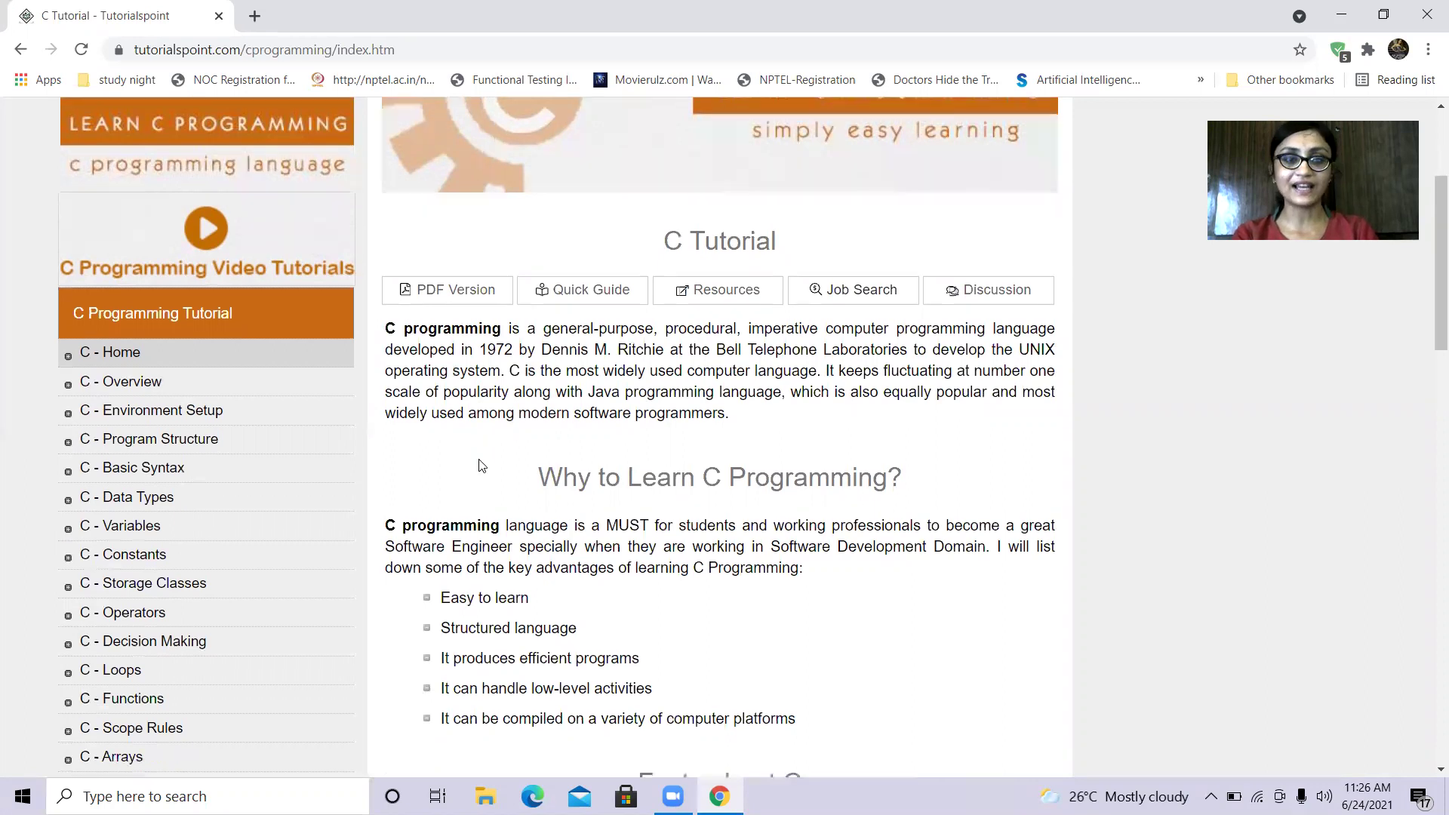
{"action": "scroll", "coordinate": [479, 462], "scroll_direction": "down", "scroll_amount": 1}
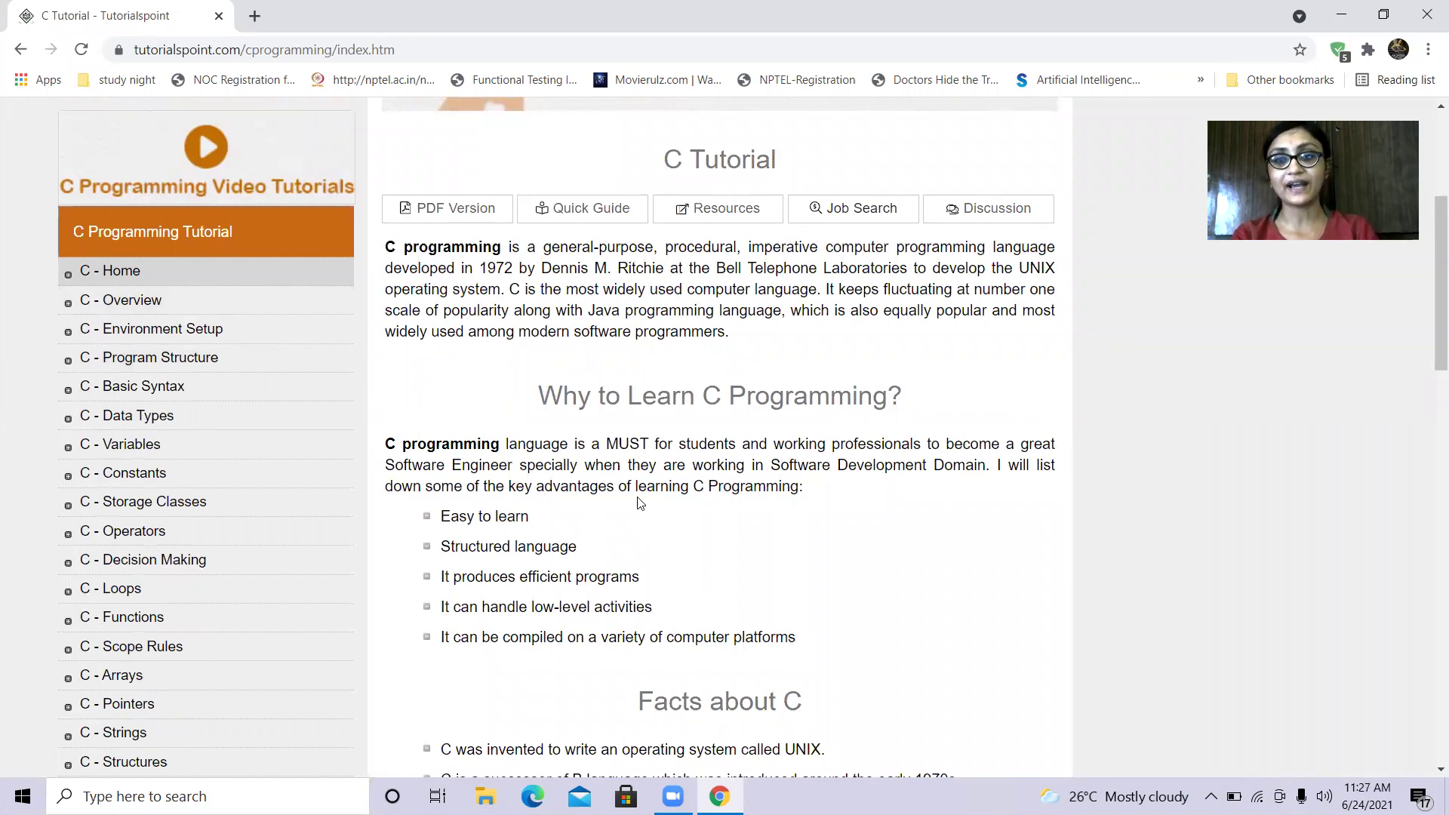
{"action": "scroll", "coordinate": [634, 504], "scroll_direction": "down", "scroll_amount": 2}
{"action": "scroll", "coordinate": [651, 577], "scroll_direction": "down", "scroll_amount": 1}
{"action": "scroll", "coordinate": [654, 591], "scroll_direction": "down", "scroll_amount": 2}
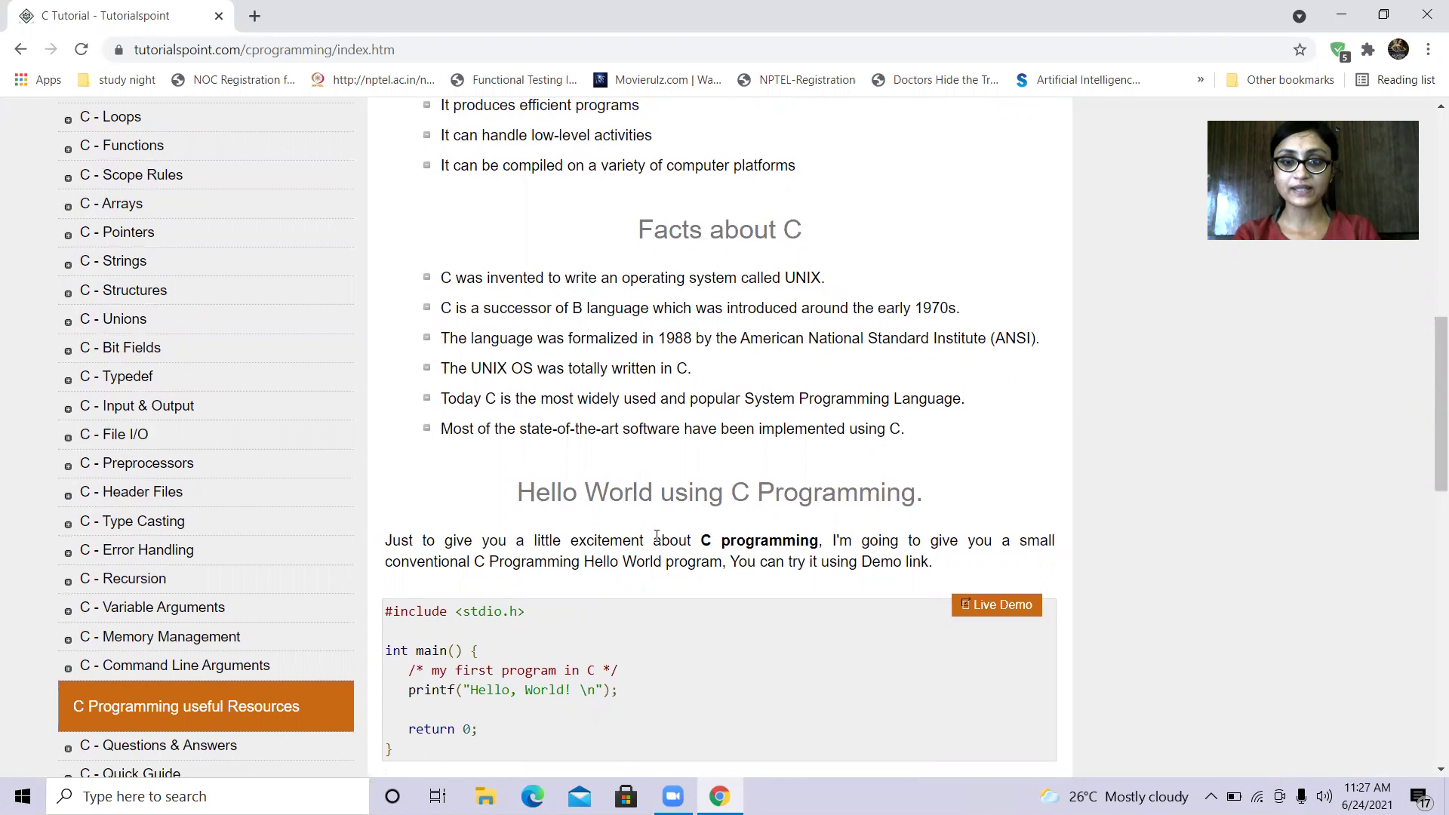
{"action": "scroll", "coordinate": [654, 537], "scroll_direction": "down", "scroll_amount": 2}
{"action": "scroll", "coordinate": [598, 581], "scroll_direction": "up", "scroll_amount": 5}
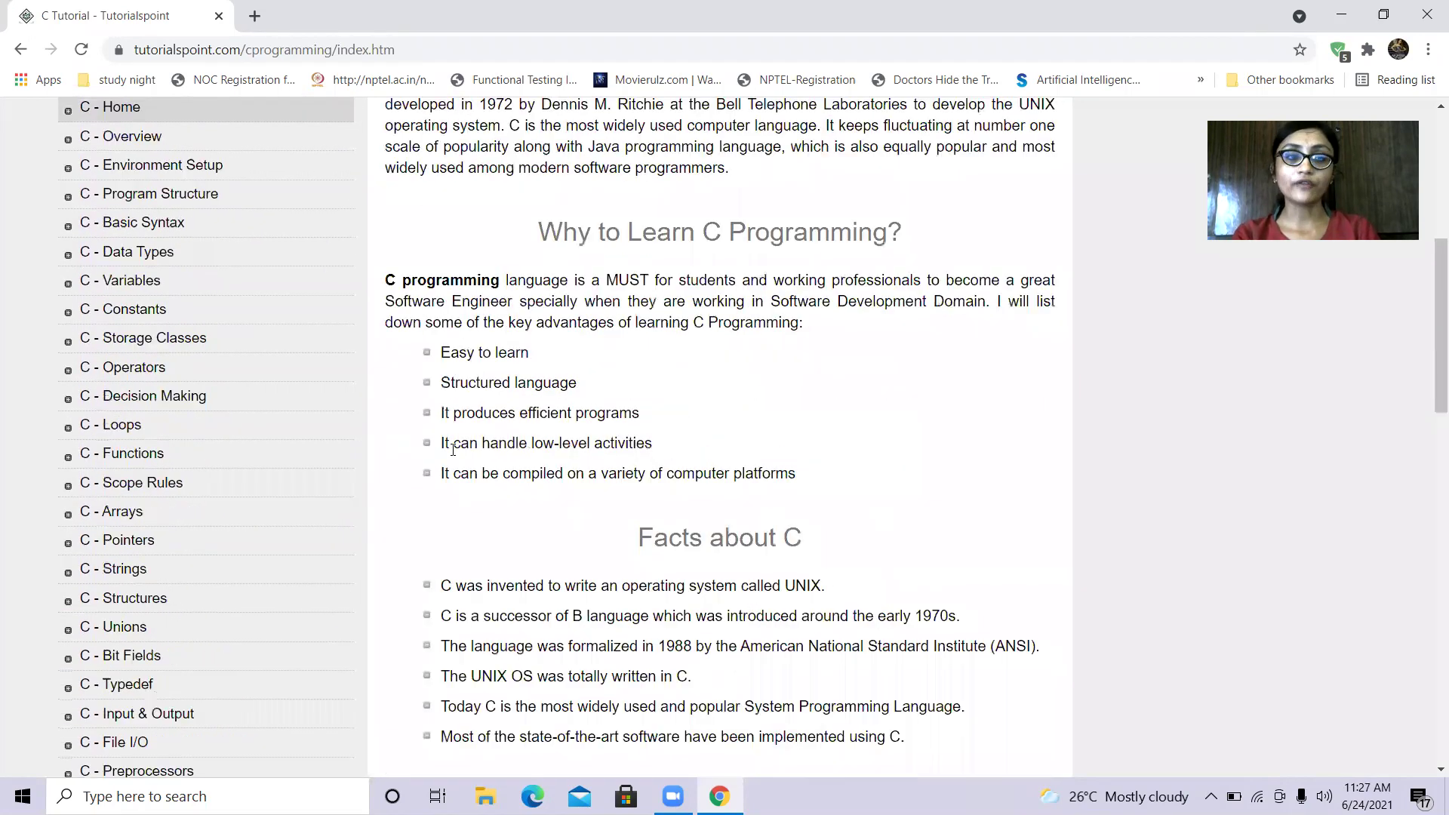
{"action": "scroll", "coordinate": [453, 448], "scroll_direction": "up", "scroll_amount": 5}
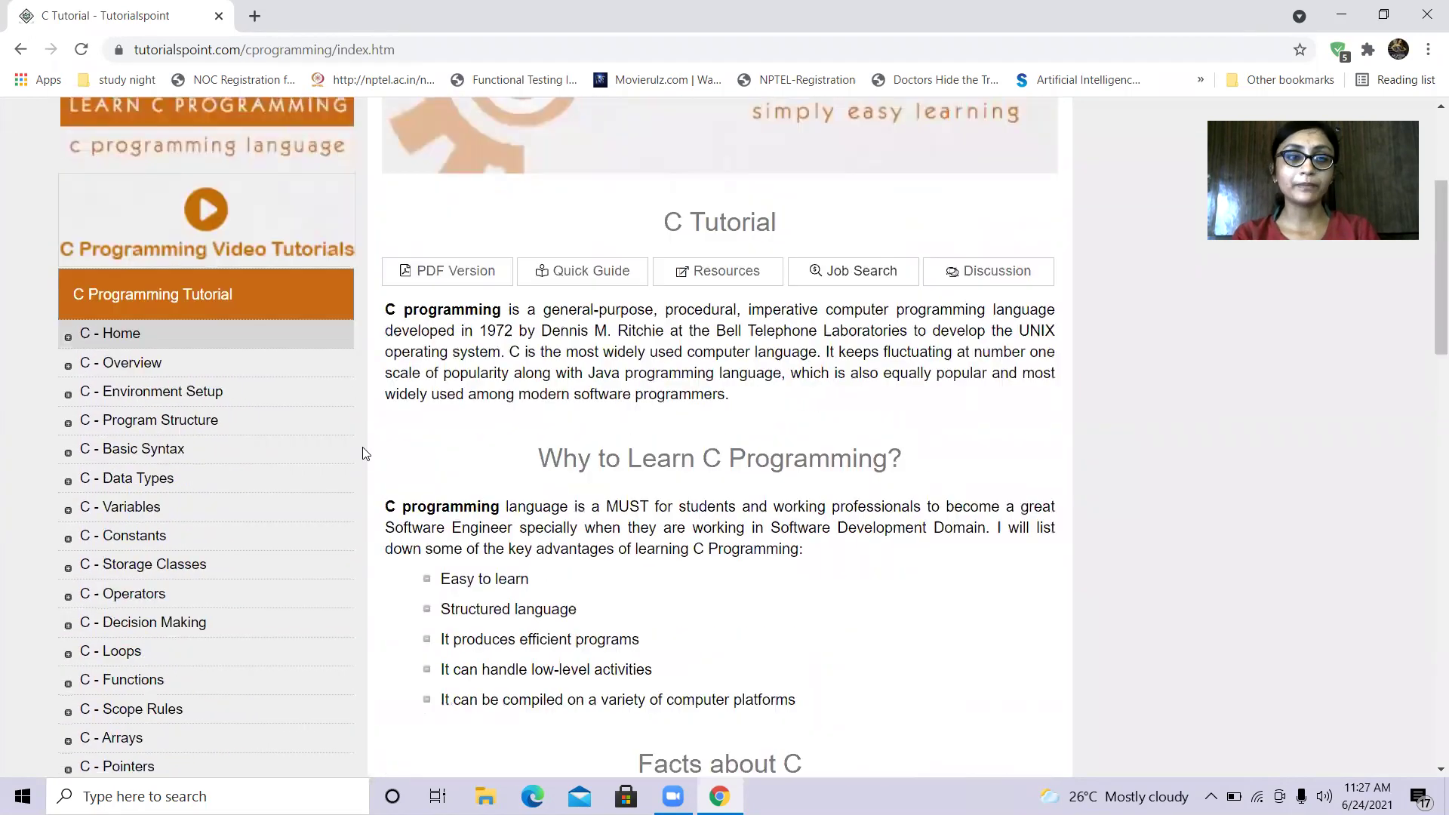
Open the 'C - Program Structure' lesson, highlight its explanation text, and add a blank tab
{"action": "left_click", "coordinate": [184, 426]}
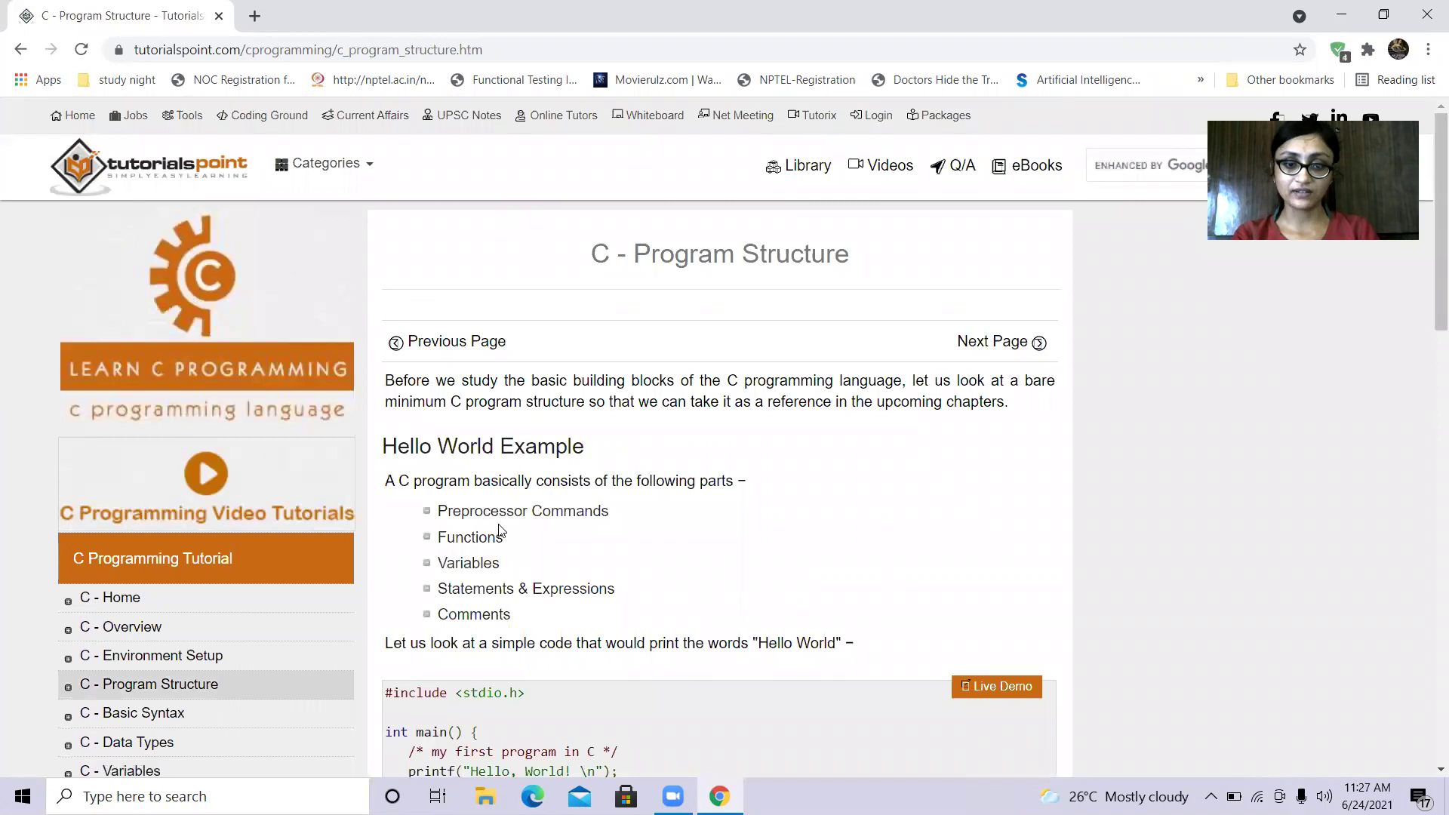
{"action": "scroll", "coordinate": [501, 531], "scroll_direction": "down", "scroll_amount": 3}
{"action": "scroll", "coordinate": [501, 530], "scroll_direction": "down", "scroll_amount": 2}
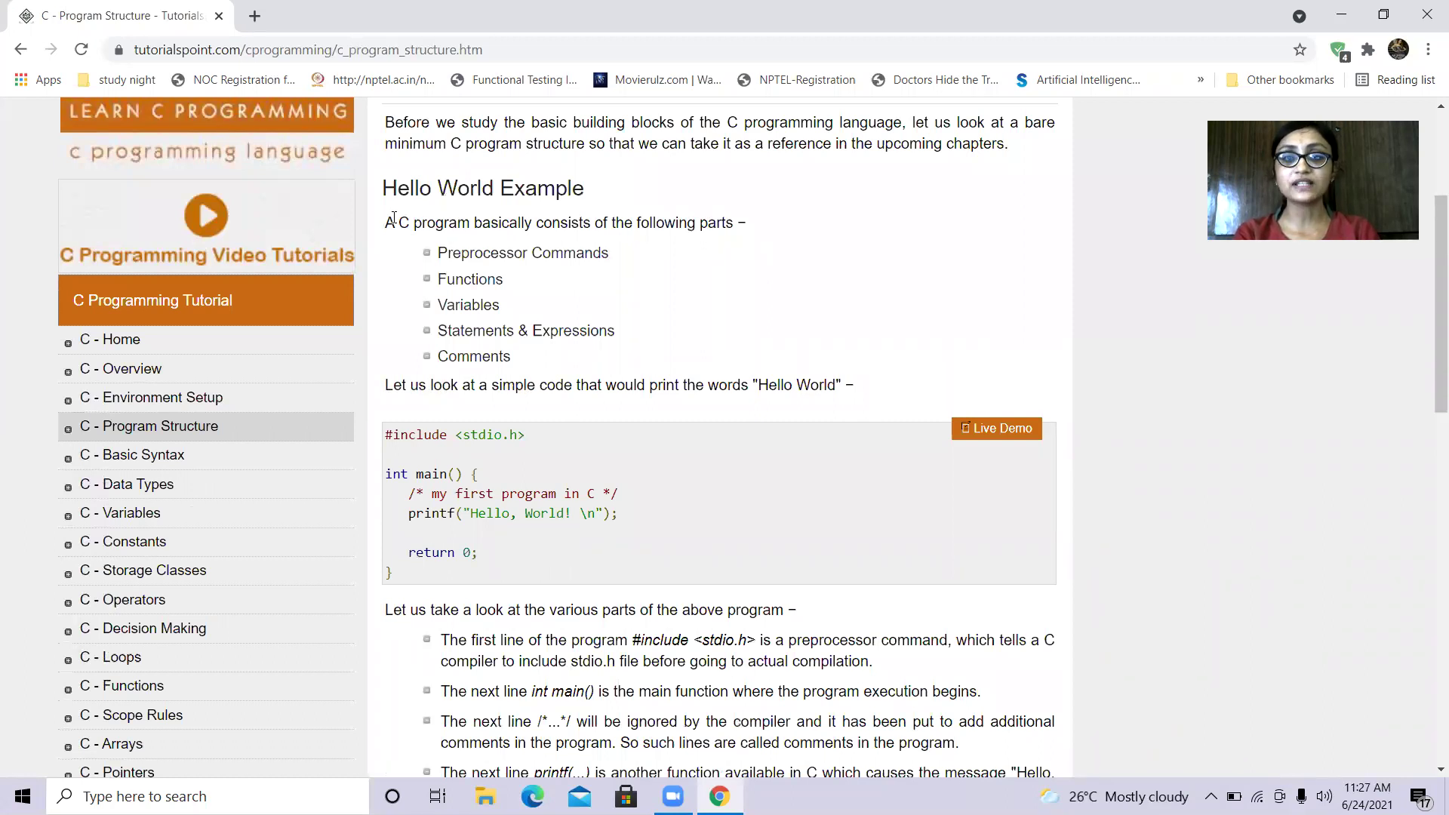
{"action": "left_click_drag", "start_coordinate": [394, 218], "coordinate": [466, 357]}
{"action": "left_click", "coordinate": [443, 249]}
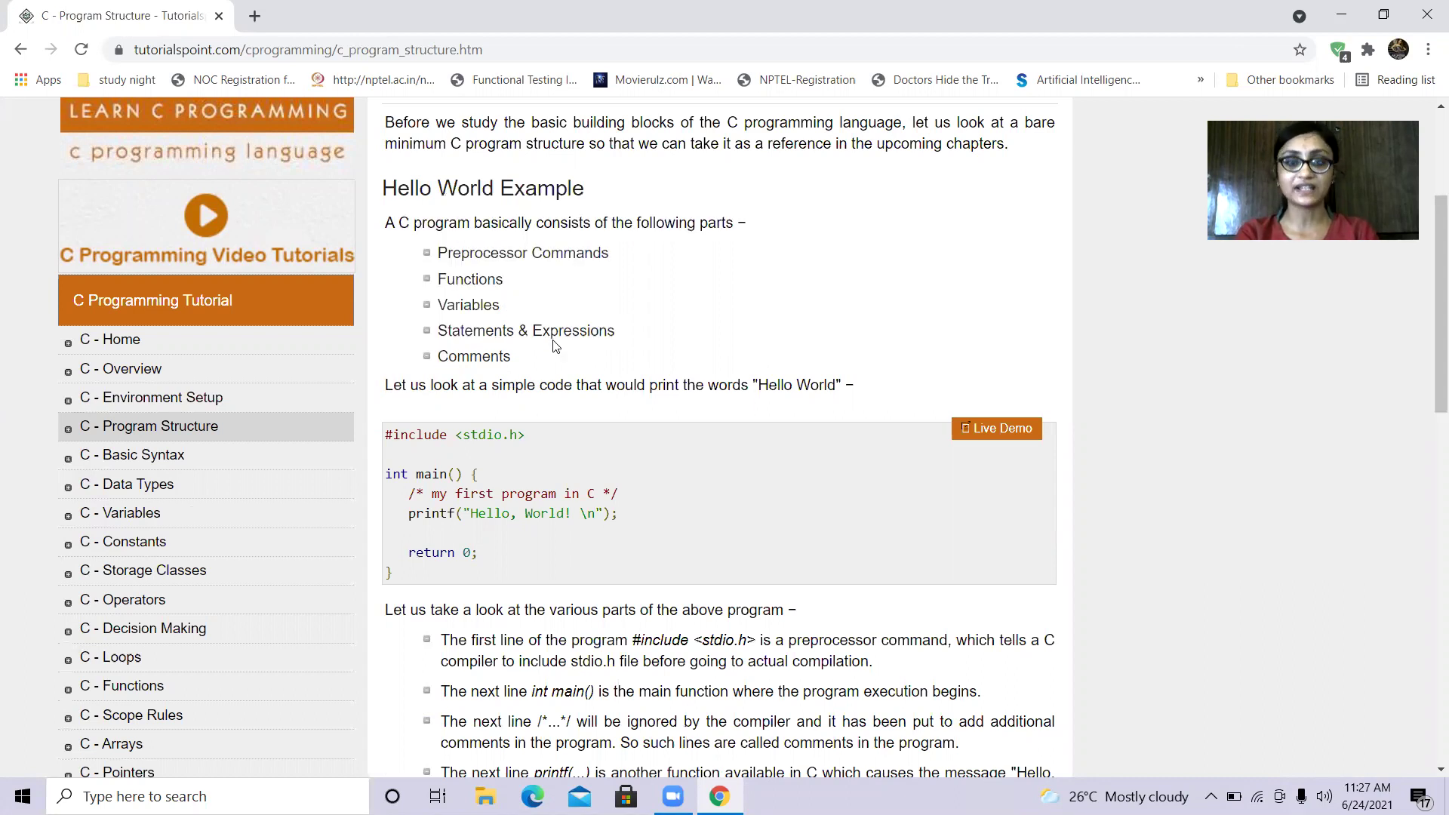
{"action": "scroll", "coordinate": [562, 367], "scroll_direction": "down", "scroll_amount": 3}
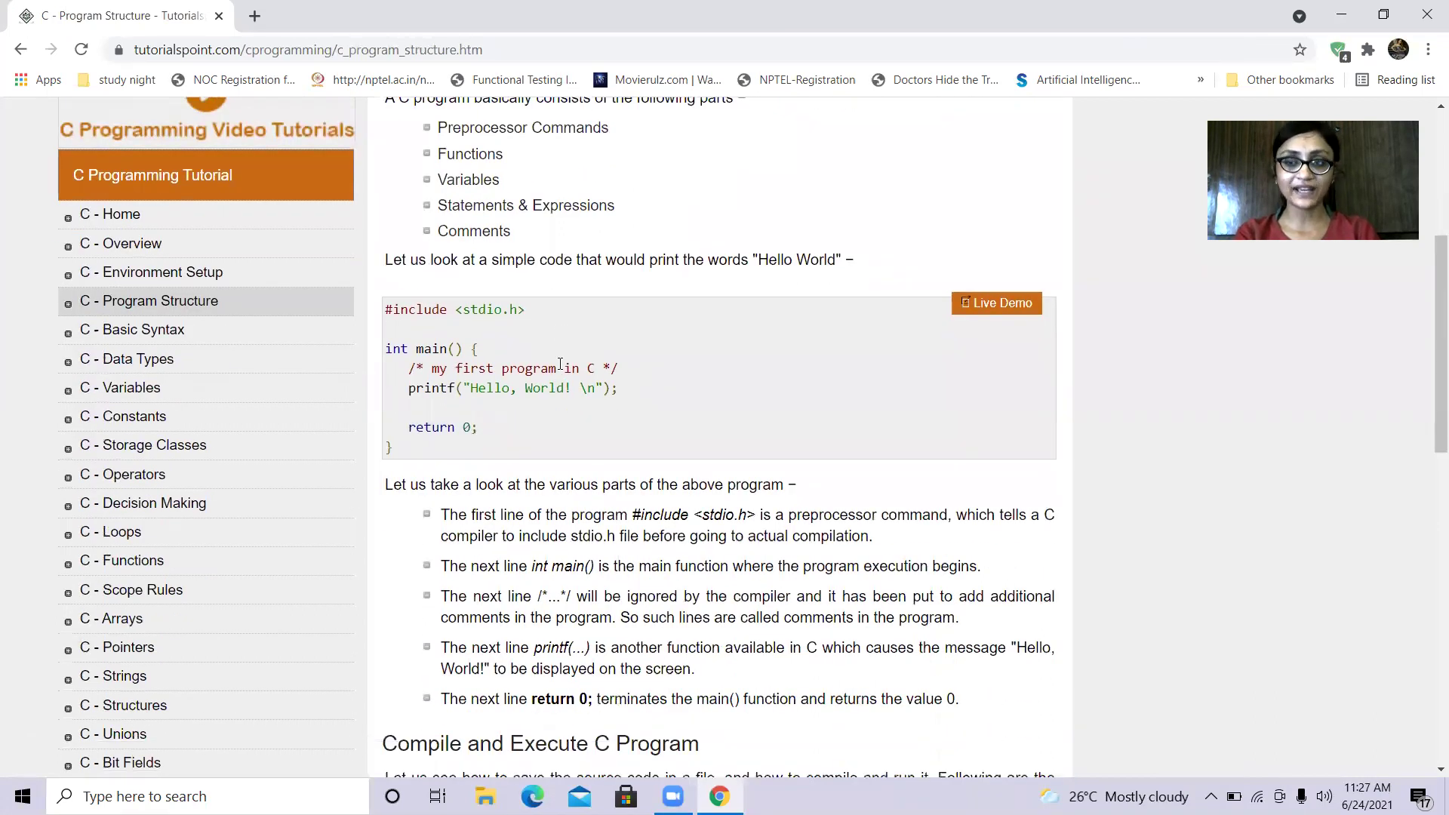
{"action": "scroll", "coordinate": [562, 367], "scroll_direction": "down", "scroll_amount": 2}
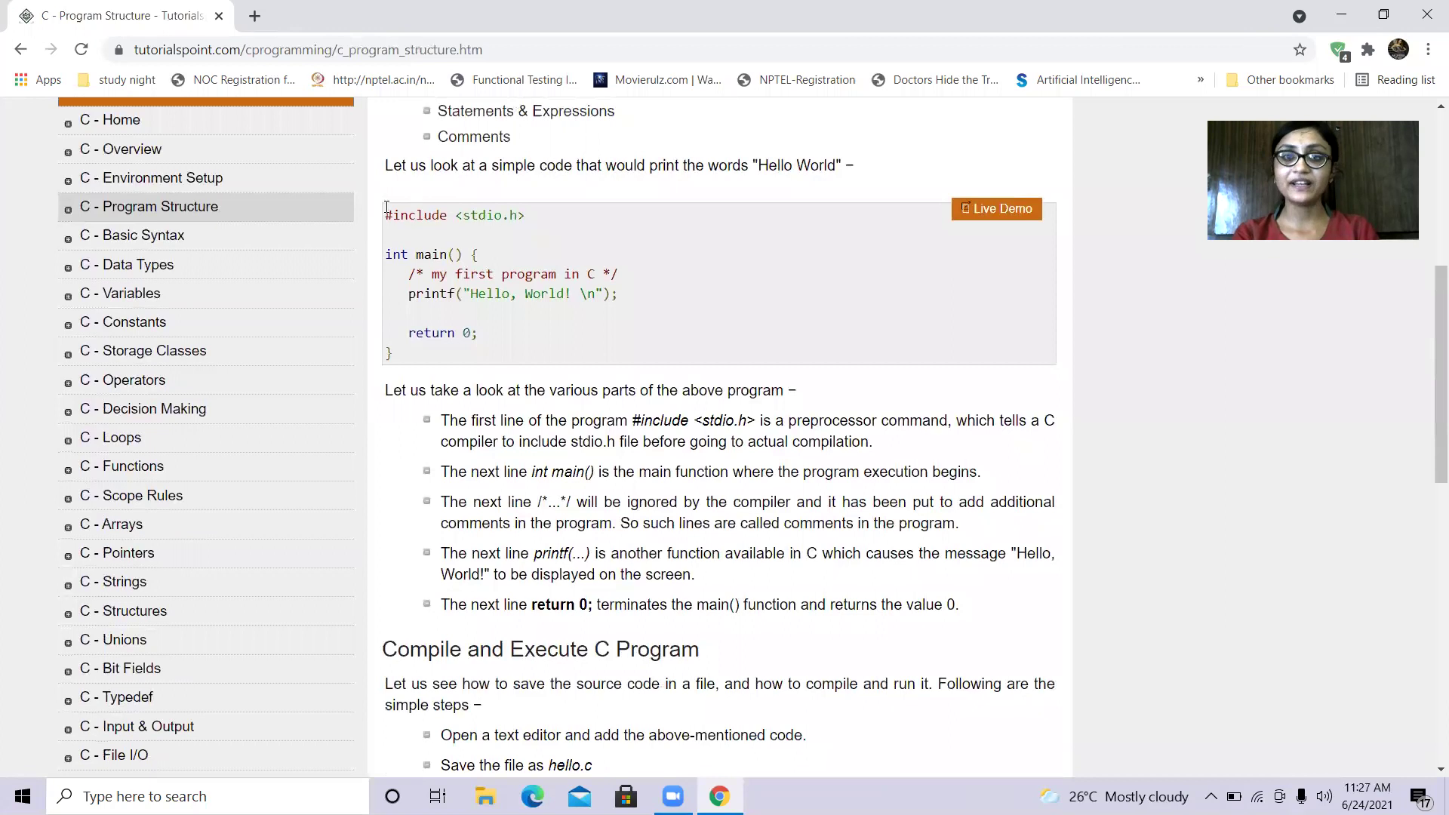
{"action": "left_click_drag", "start_coordinate": [386, 216], "coordinate": [441, 358]}
{"action": "left_click", "coordinate": [471, 409]}
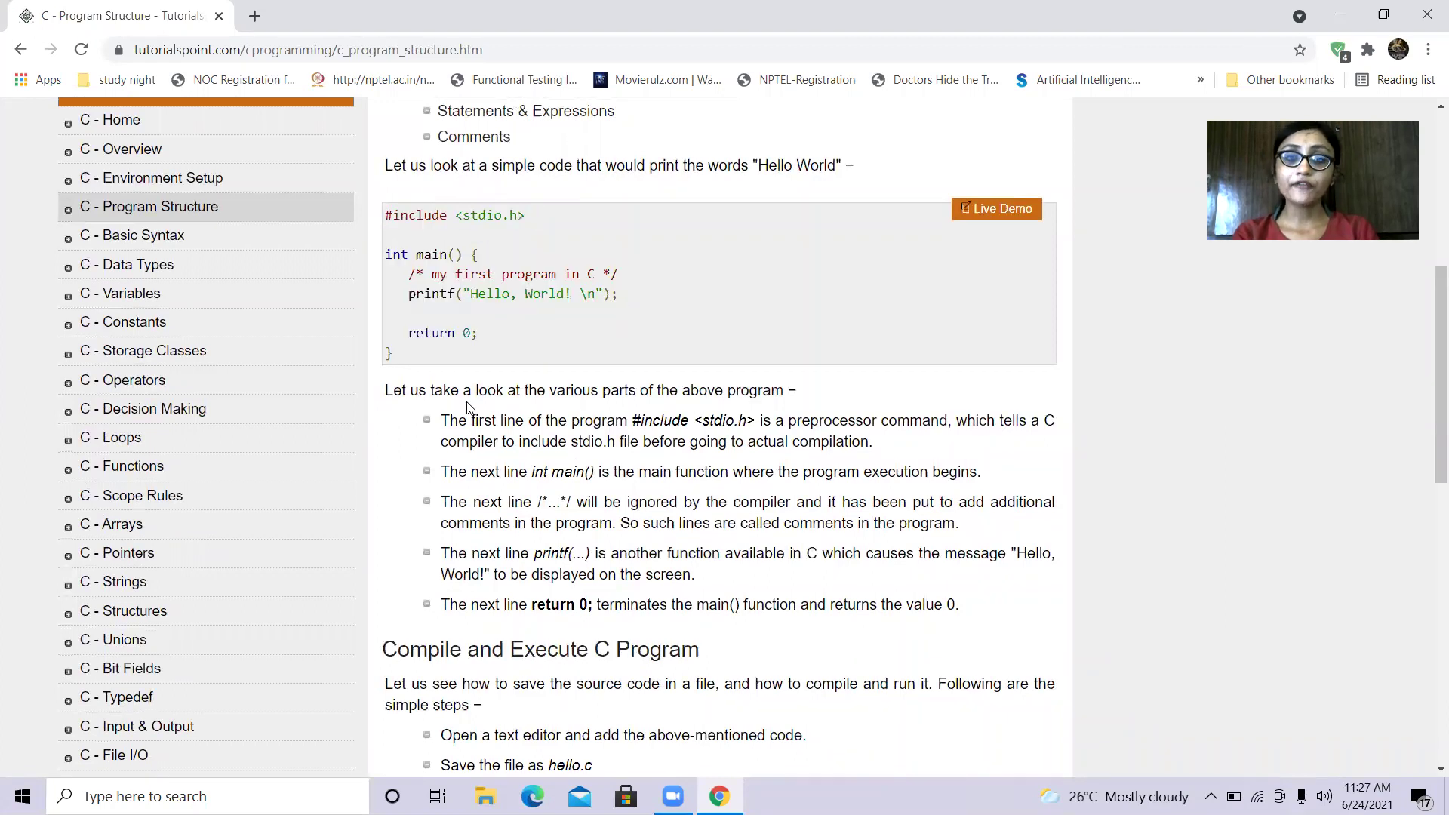
{"action": "scroll", "coordinate": [484, 443], "scroll_direction": "down", "scroll_amount": 2}
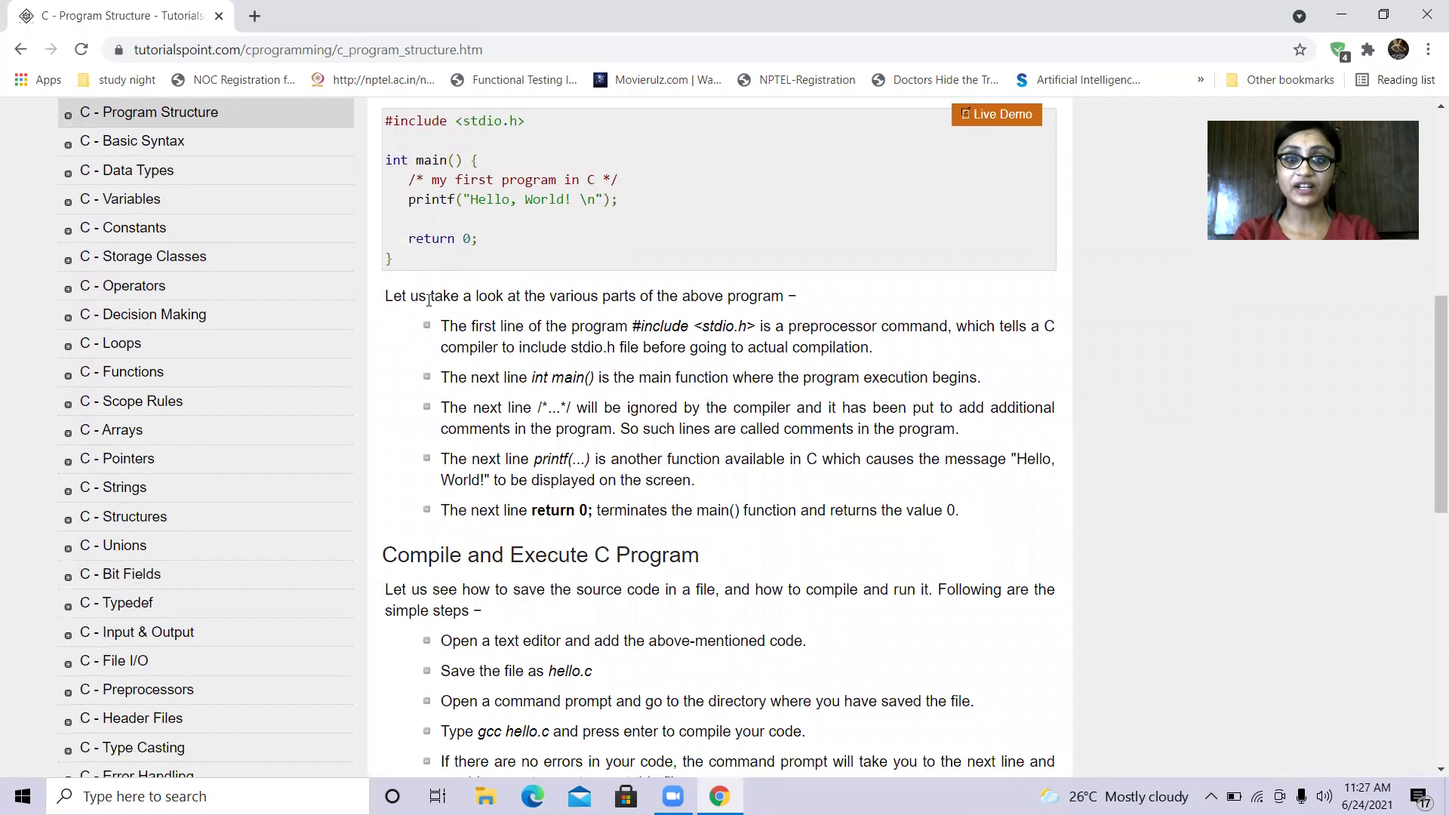
{"action": "mouse_move", "coordinate": [429, 296]}
{"action": "left_mouse_down"}
{"action": "mouse_move", "coordinate": [558, 531]}
{"action": "mouse_move", "coordinate": [487, 476]}
{"action": "left_mouse_up"}
{"action": "left_click", "coordinate": [529, 391]}
{"action": "scroll", "coordinate": [528, 391], "scroll_direction": "up", "scroll_amount": 3}
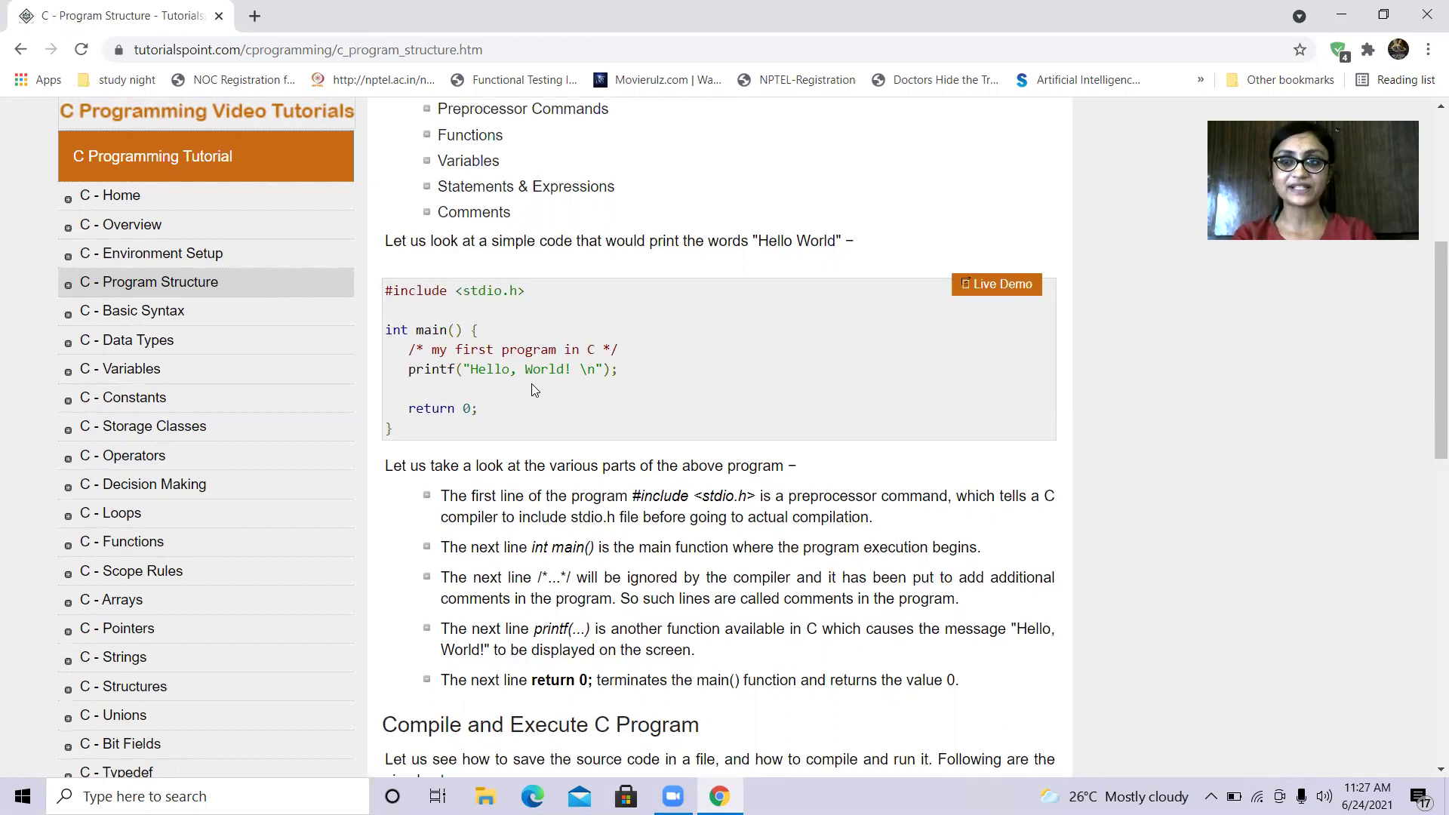
{"action": "left_click", "coordinate": [254, 15]}
{"action": "left_click", "coordinate": [114, 16]}
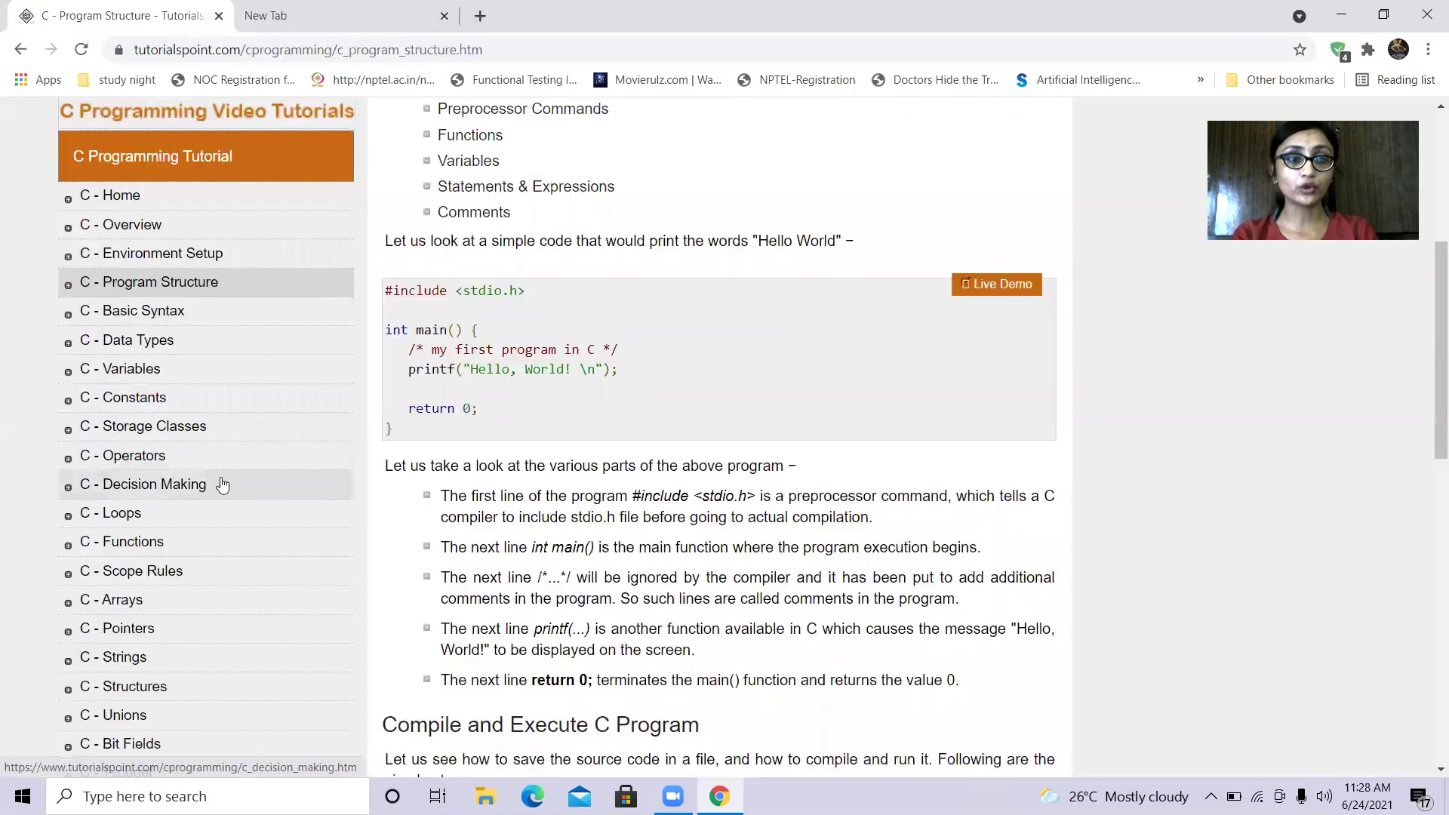
{"action": "scroll", "coordinate": [249, 453], "scroll_direction": "down", "scroll_amount": 1}
{"action": "scroll", "coordinate": [226, 431], "scroll_direction": "up", "scroll_amount": 2}
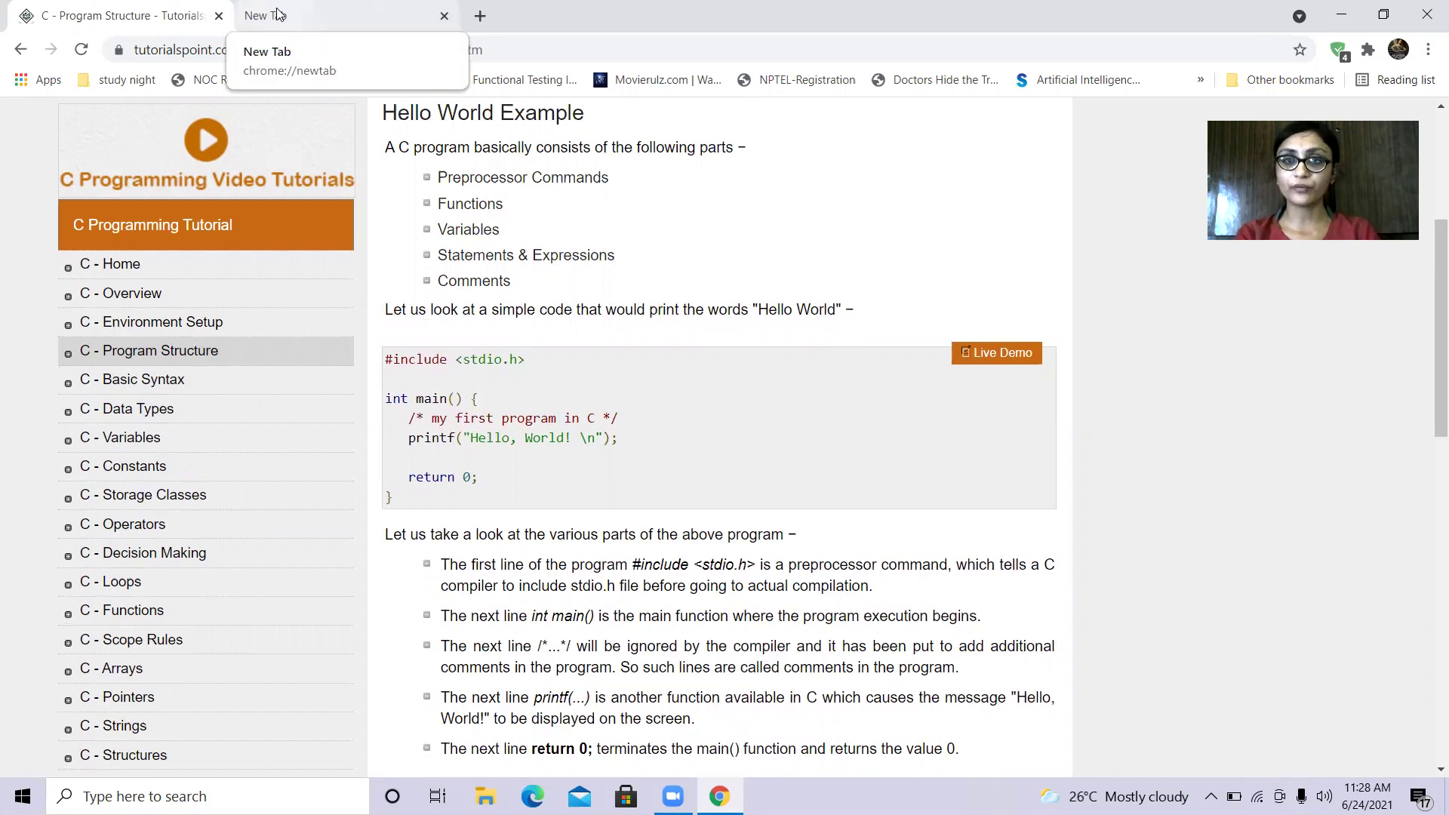
Google 'online c compiler' from the blank new tab's address bar
{"action": "left_click", "coordinate": [280, 15]}
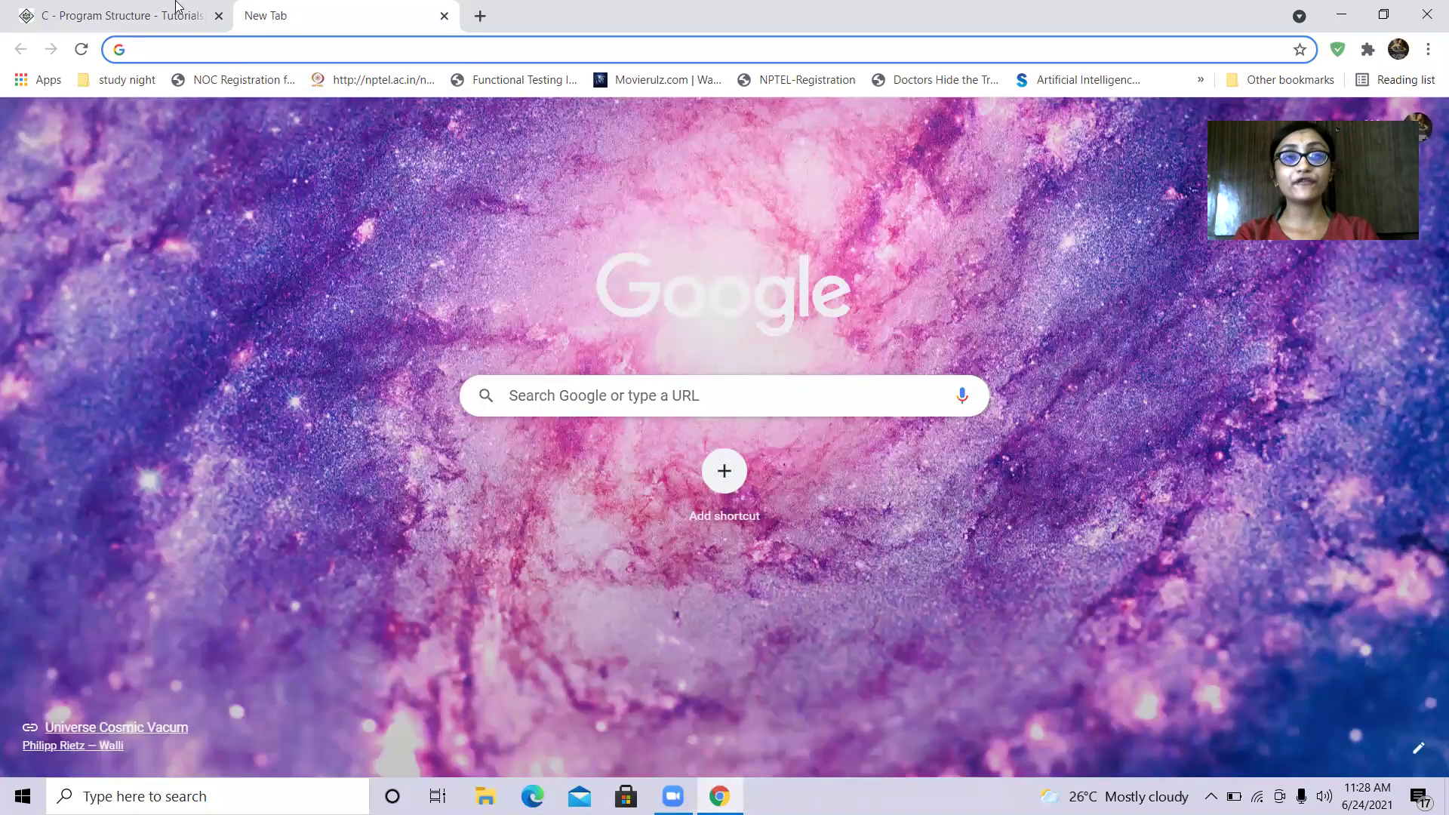
{"action": "left_click", "coordinate": [114, 15]}
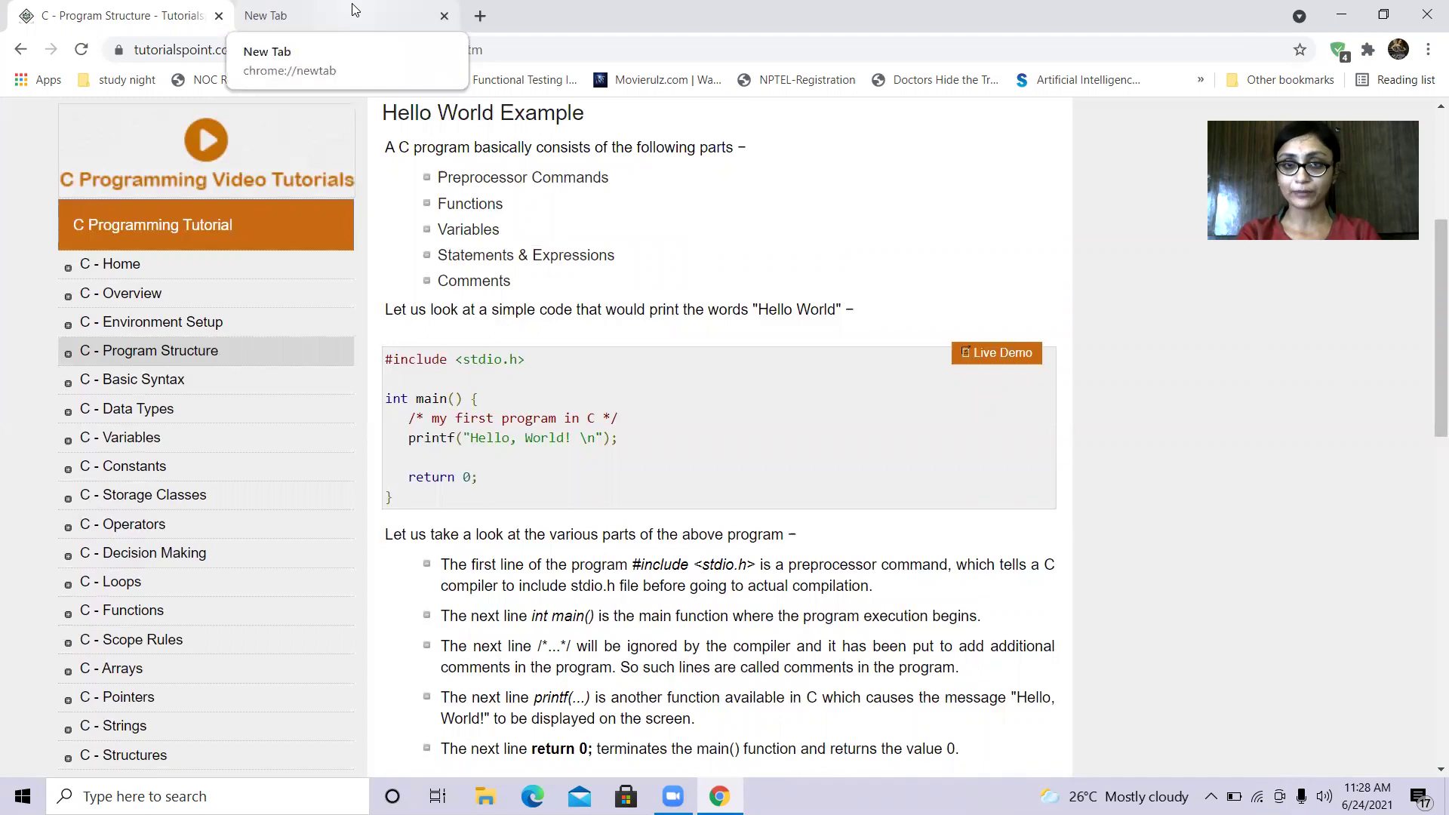
{"action": "left_click", "coordinate": [353, 9]}
{"action": "left_click", "coordinate": [304, 49]}
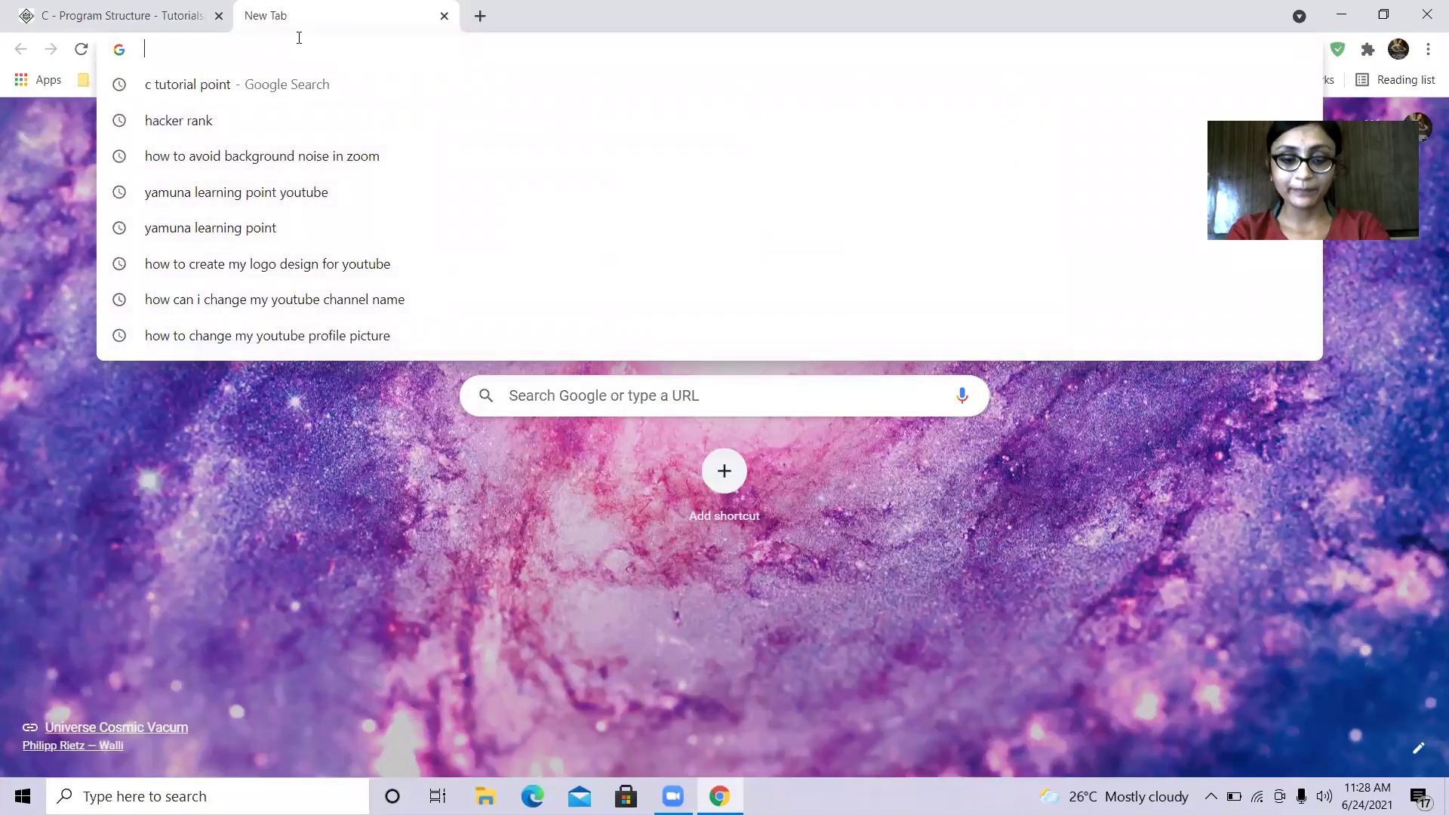
{"action": "type", "text": "onli"}
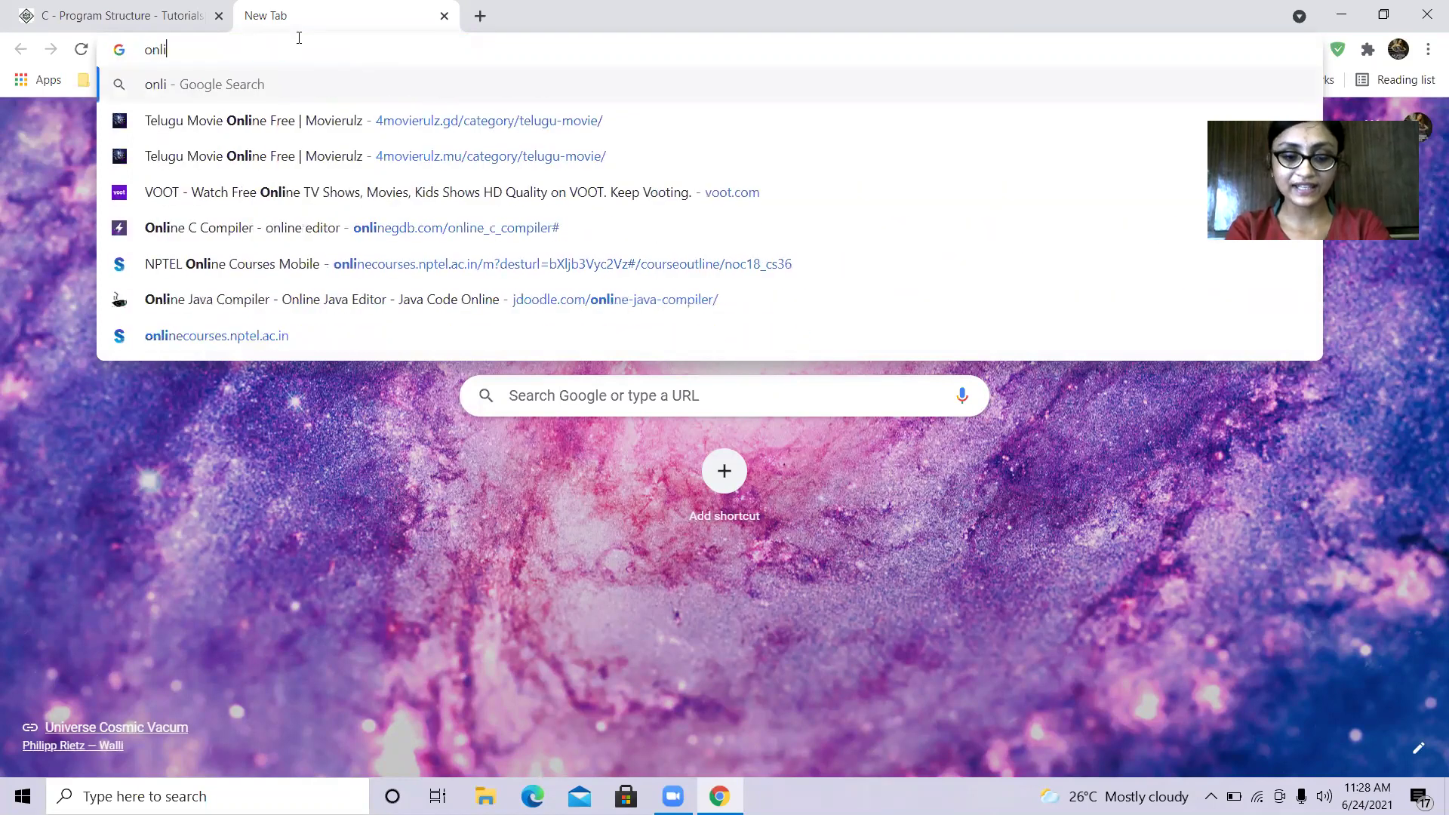
{"action": "type", "text": "ne c comp"}
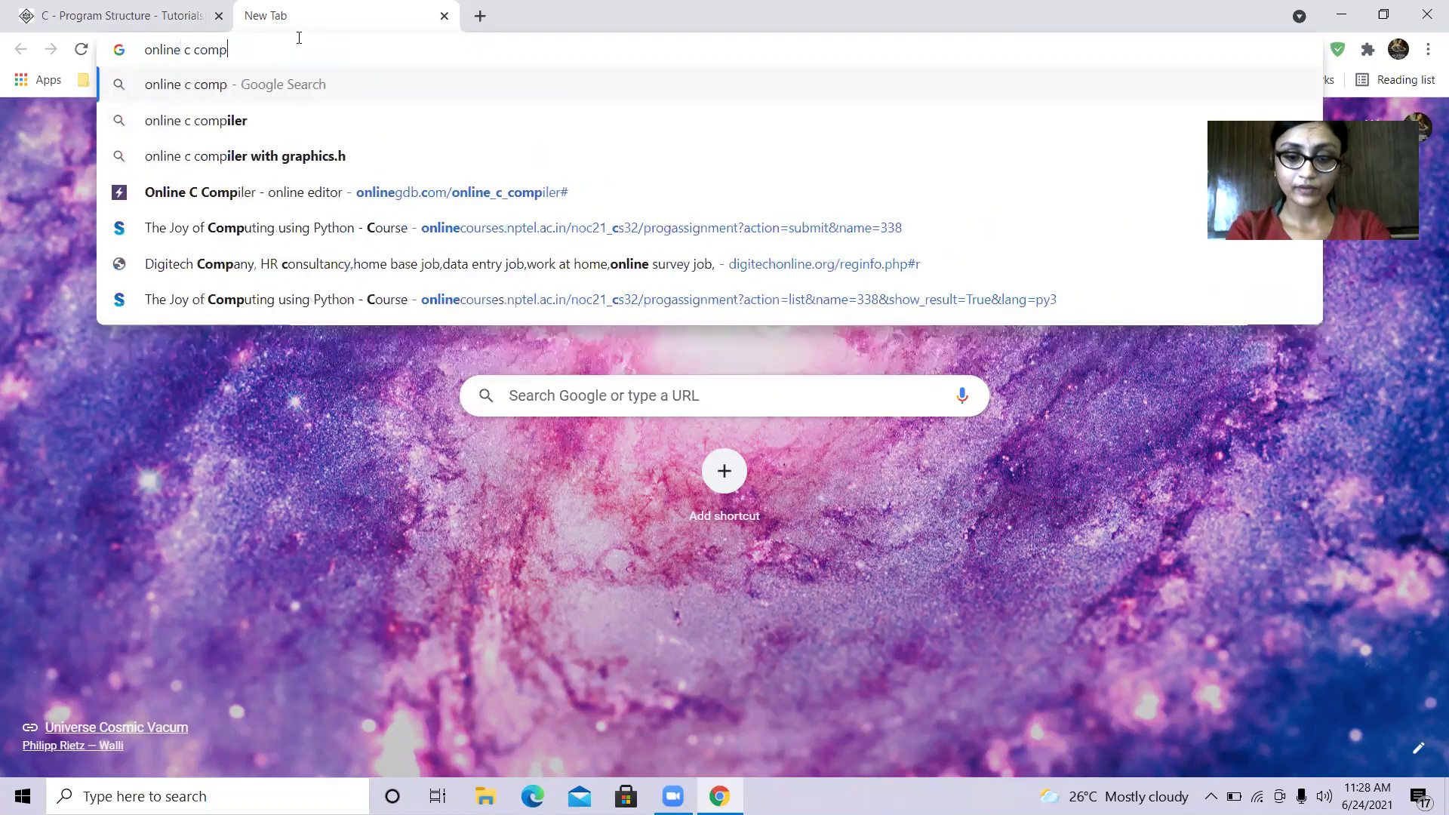
{"action": "type", "text": "iler"}
{"action": "key", "text": "Return"}
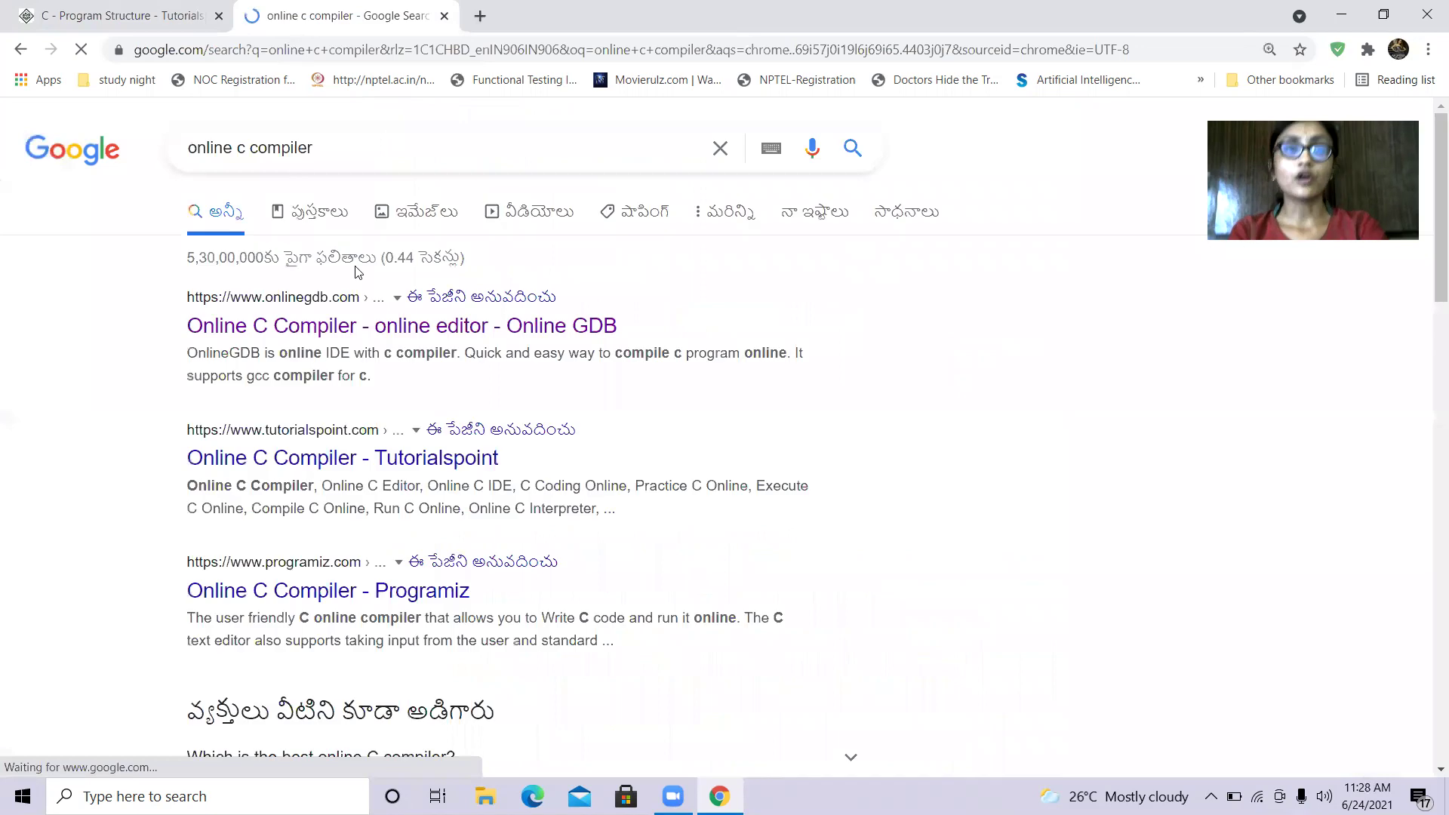
Open OnlineGDB, run the default Hello World main.c, and return to the Tutorialspoint tab
{"action": "left_click", "coordinate": [283, 327]}
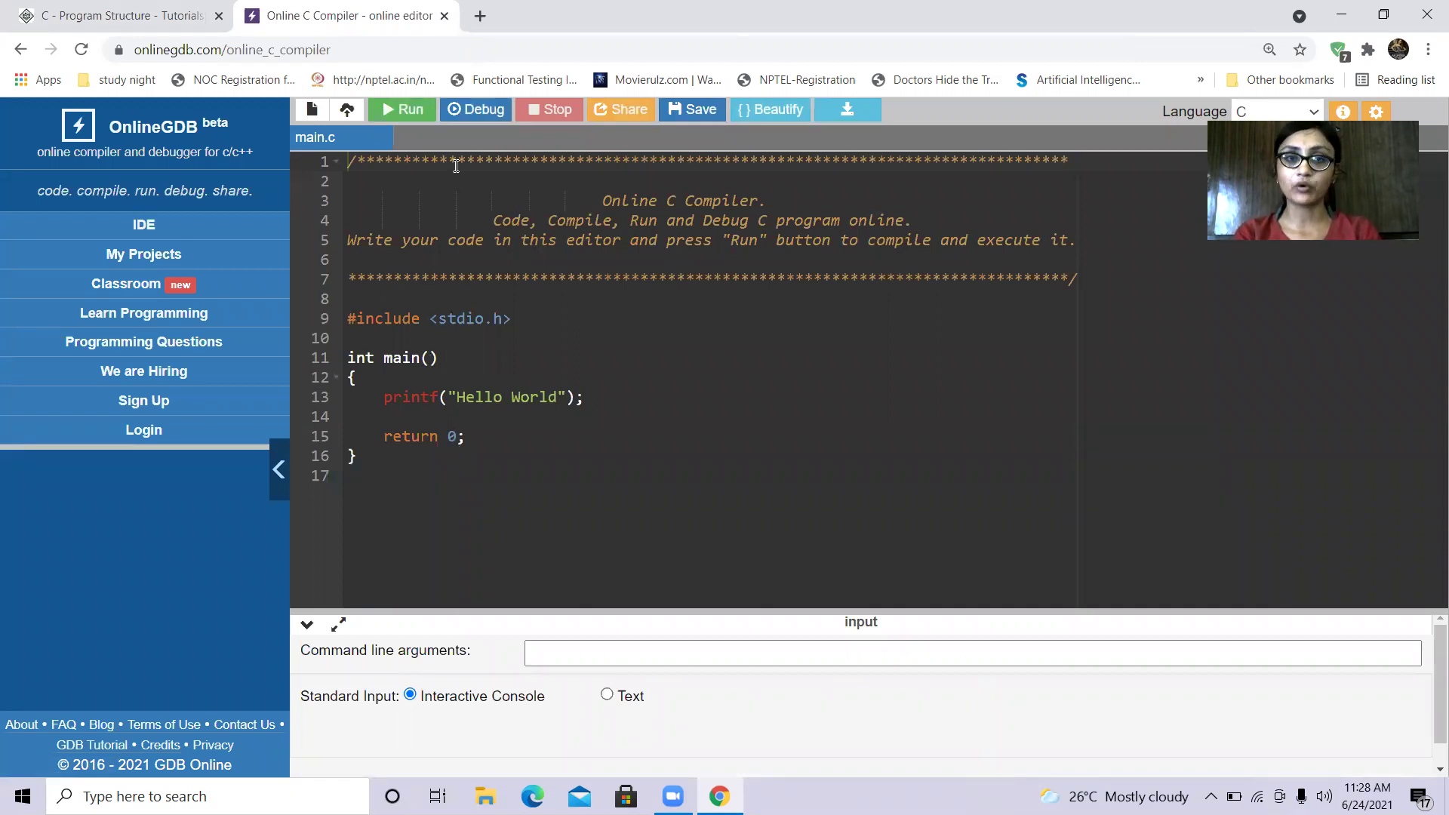
{"action": "left_click", "coordinate": [402, 108]}
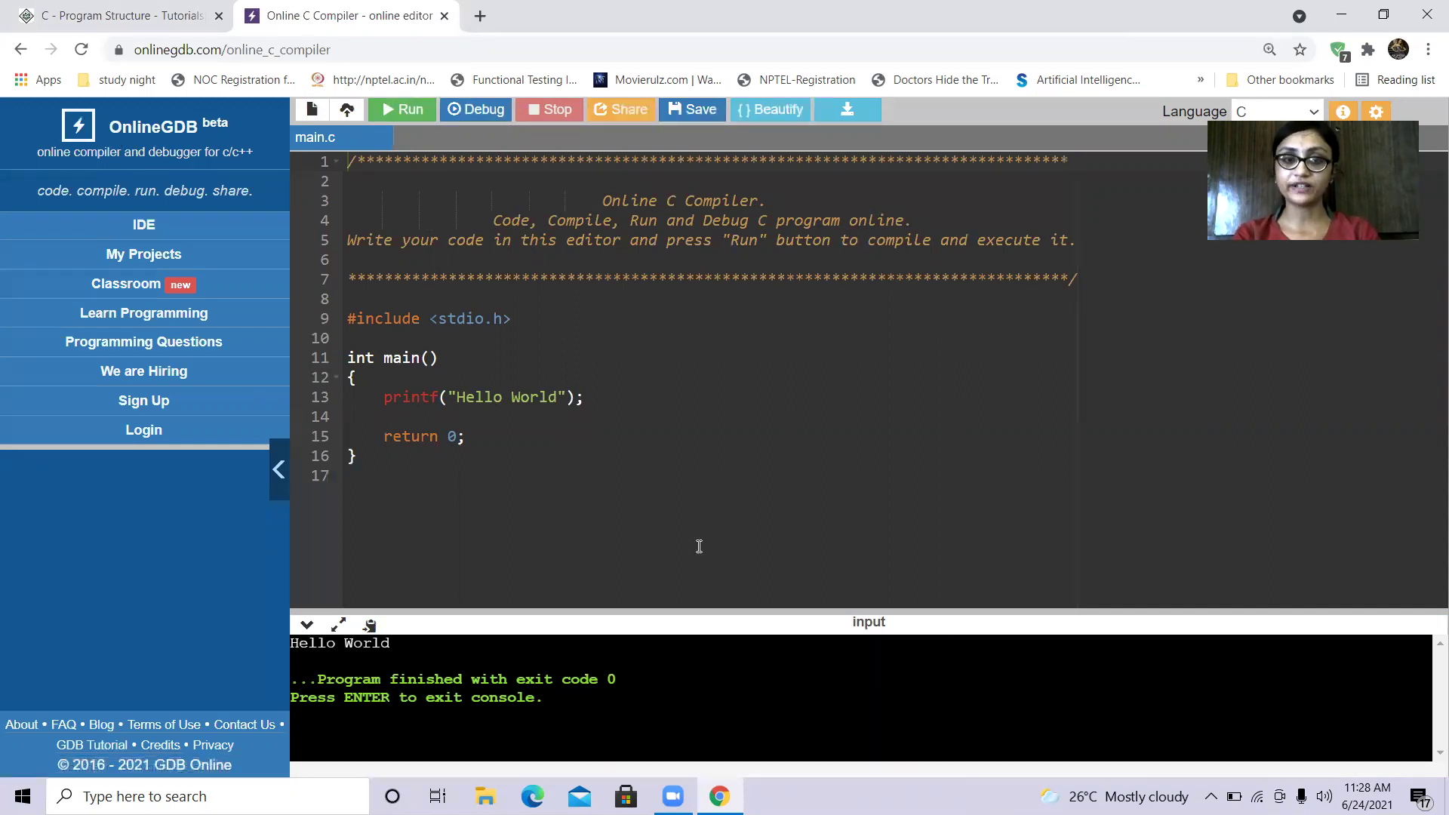
{"action": "left_click", "coordinate": [126, 15]}
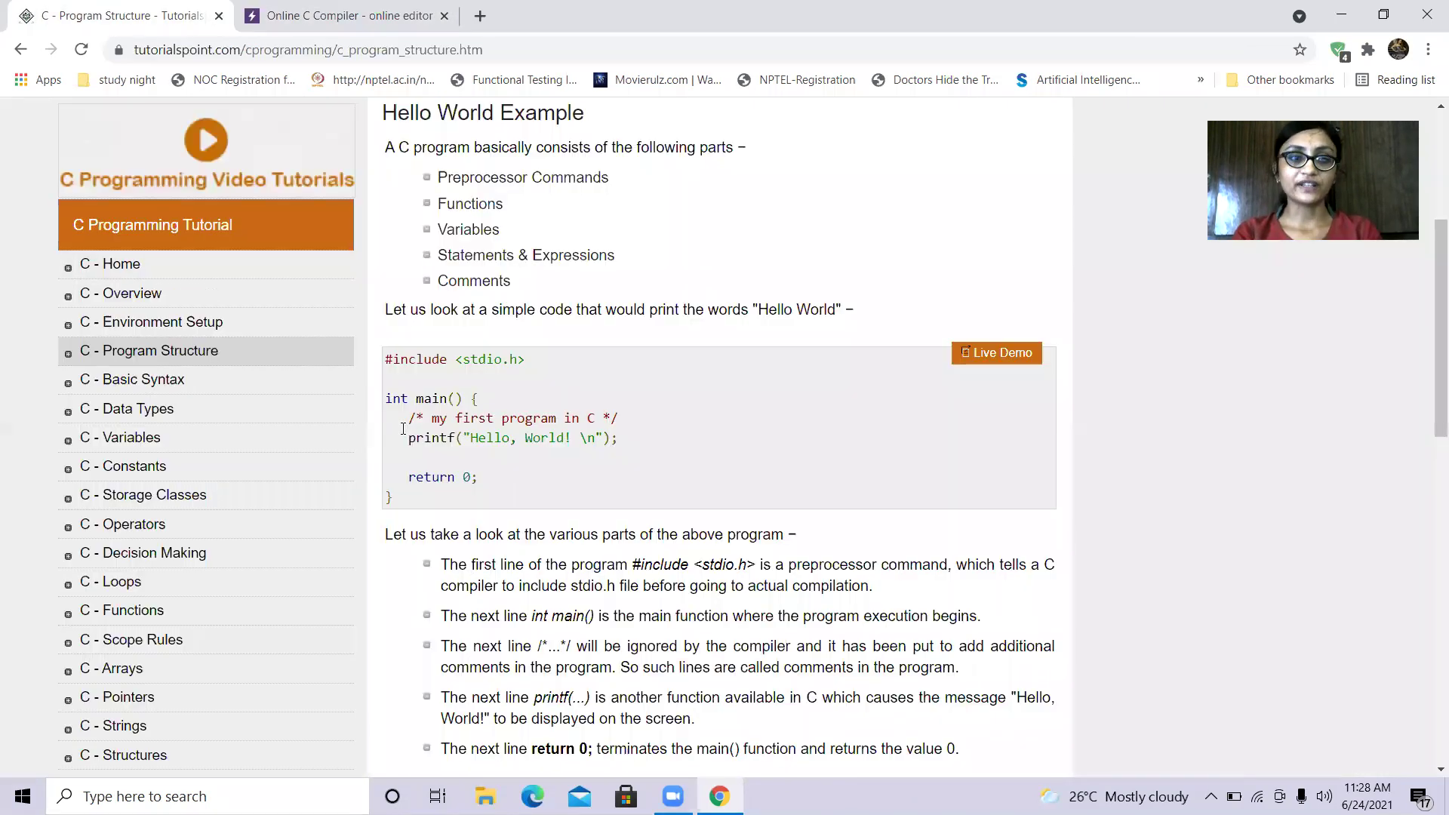
{"action": "scroll", "coordinate": [168, 238], "scroll_direction": "down", "scroll_amount": 2}
{"action": "scroll", "coordinate": [168, 238], "scroll_direction": "down", "scroll_amount": 1}
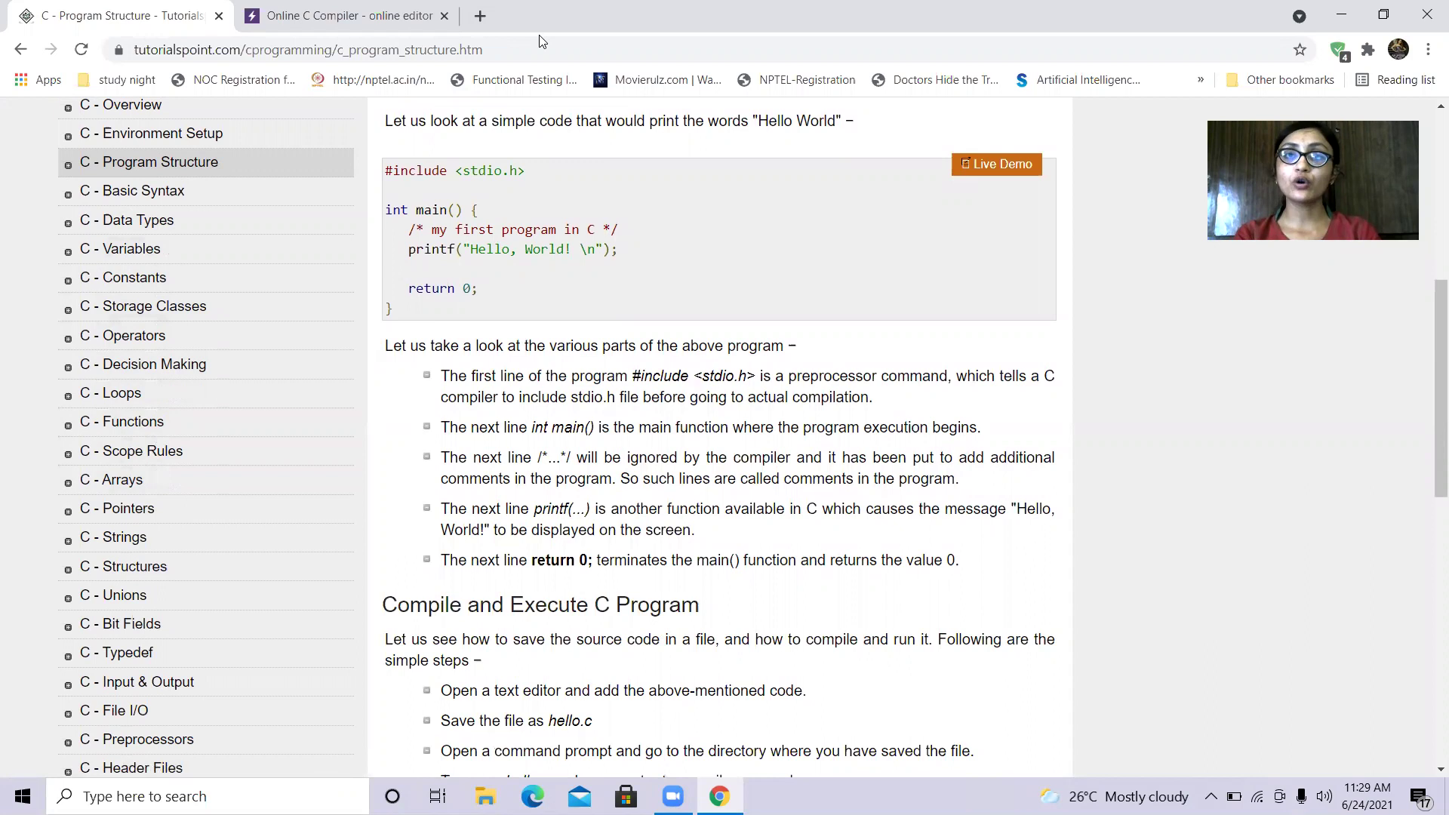
In a new tab, search 'hackerrank login' and open the 'Login - HackerRank' result
{"action": "left_click", "coordinate": [480, 15]}
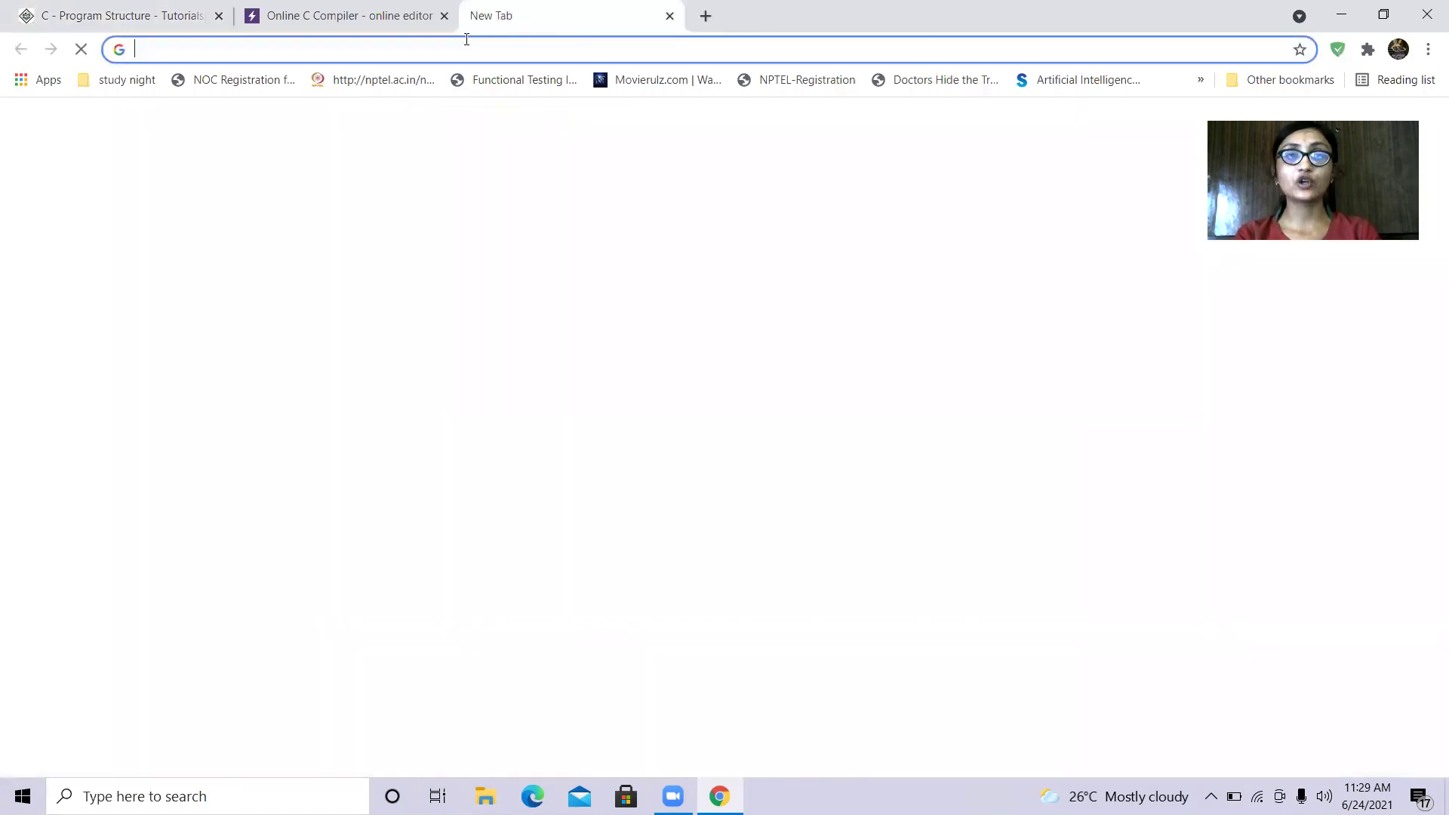
{"action": "left_click", "coordinate": [462, 49]}
{"action": "type", "text": "ha"}
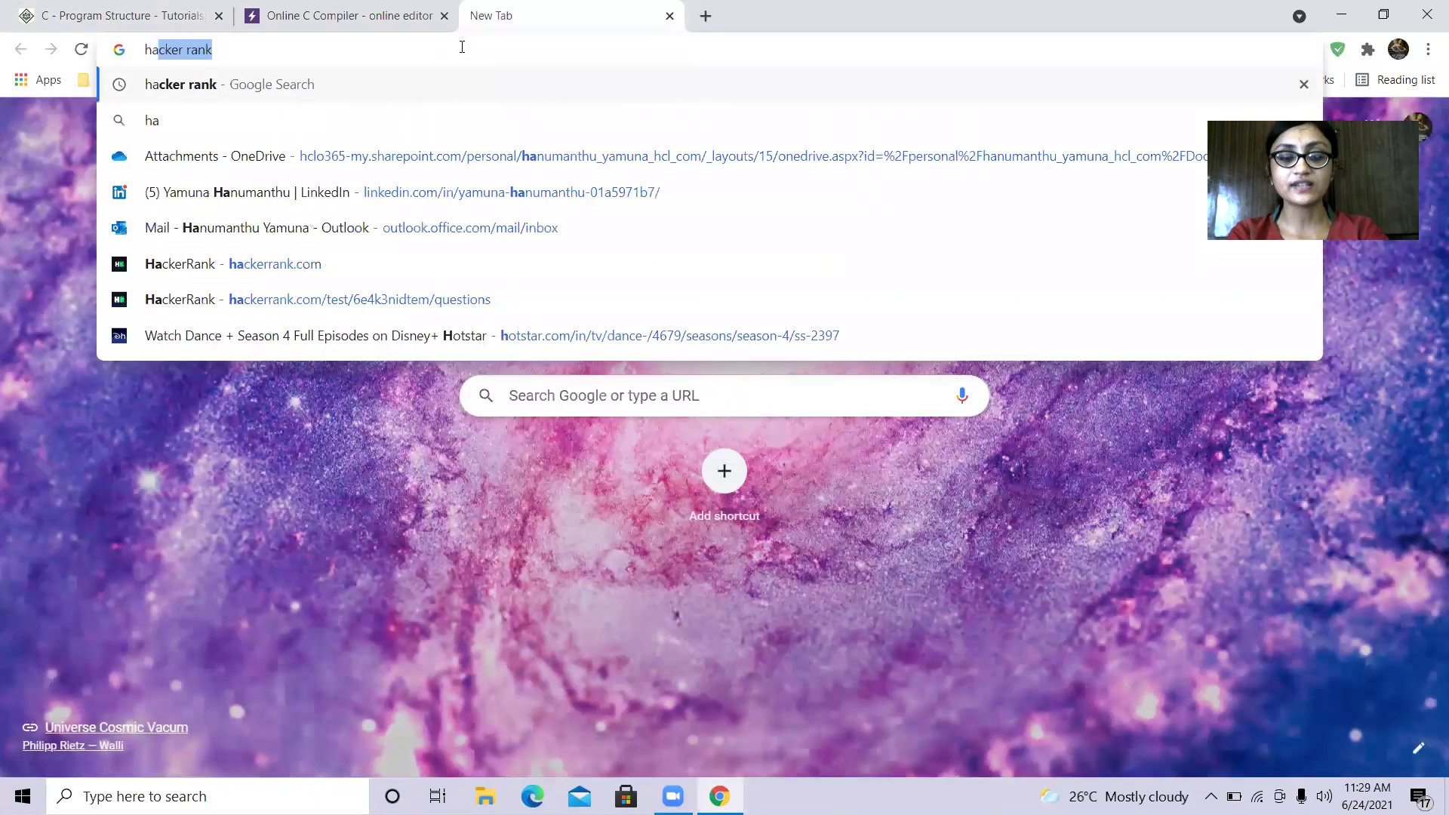
{"action": "type", "text": "cker rank"}
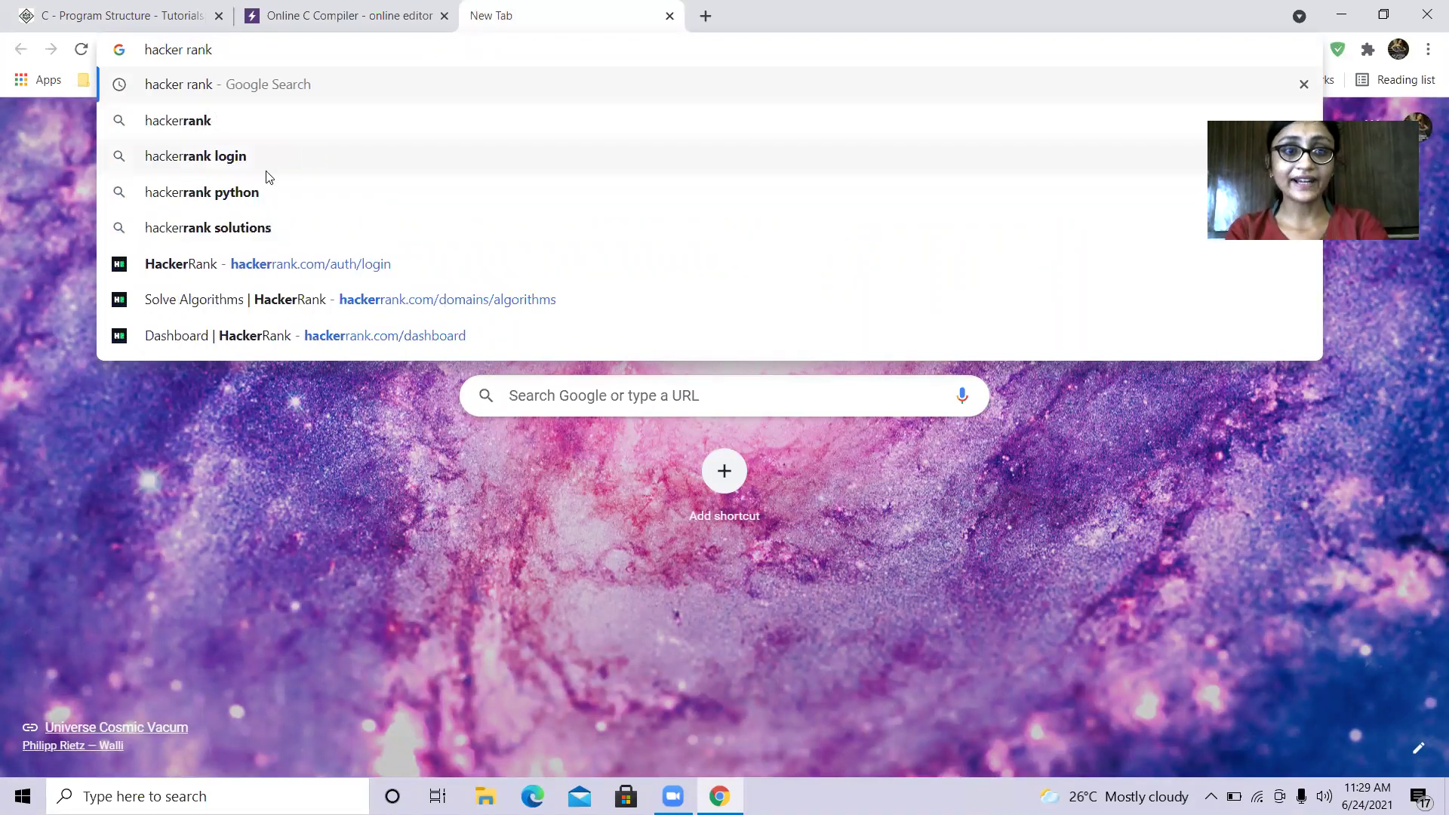
{"action": "left_click", "coordinate": [269, 157]}
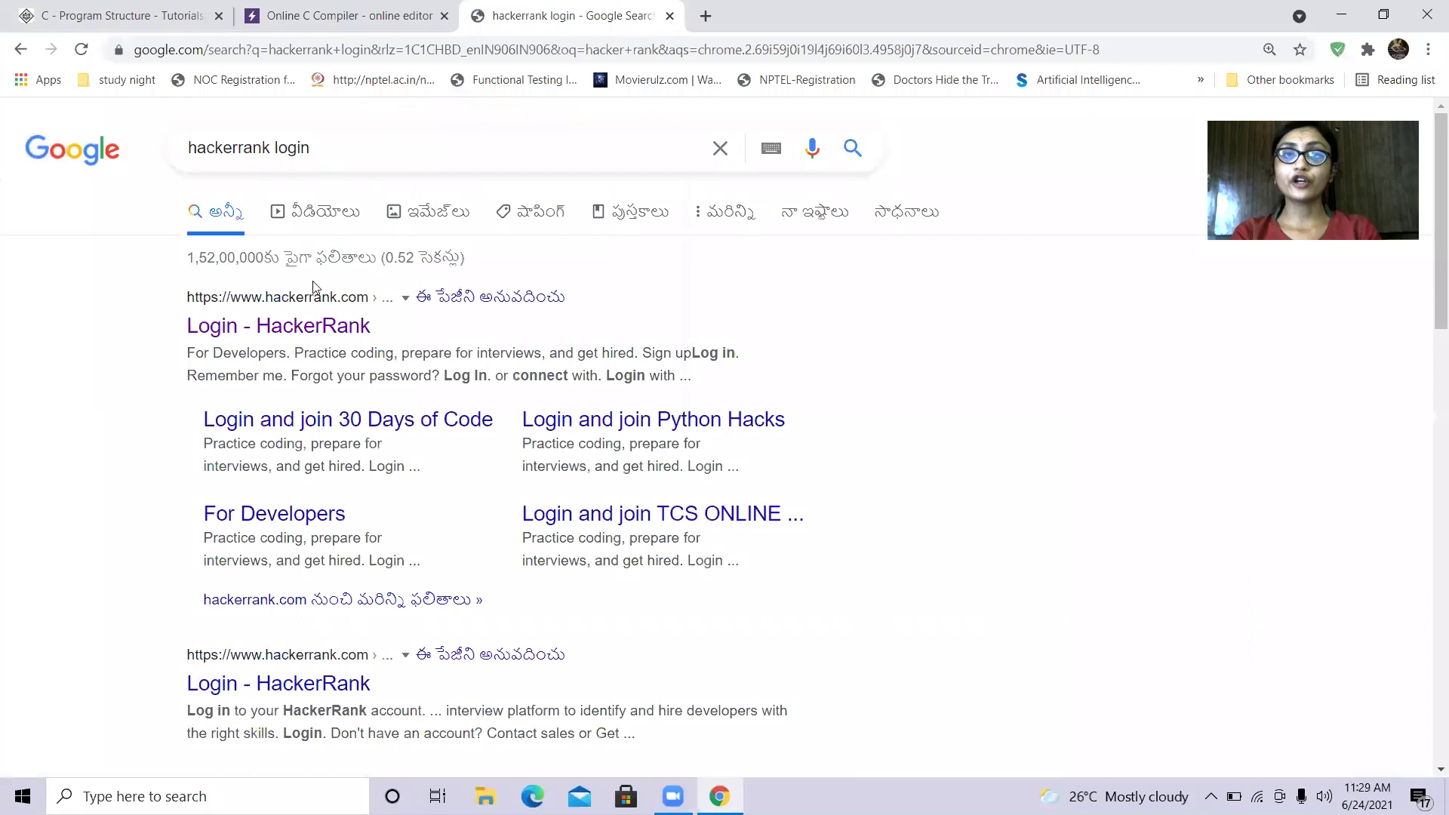
{"action": "left_click", "coordinate": [279, 325]}
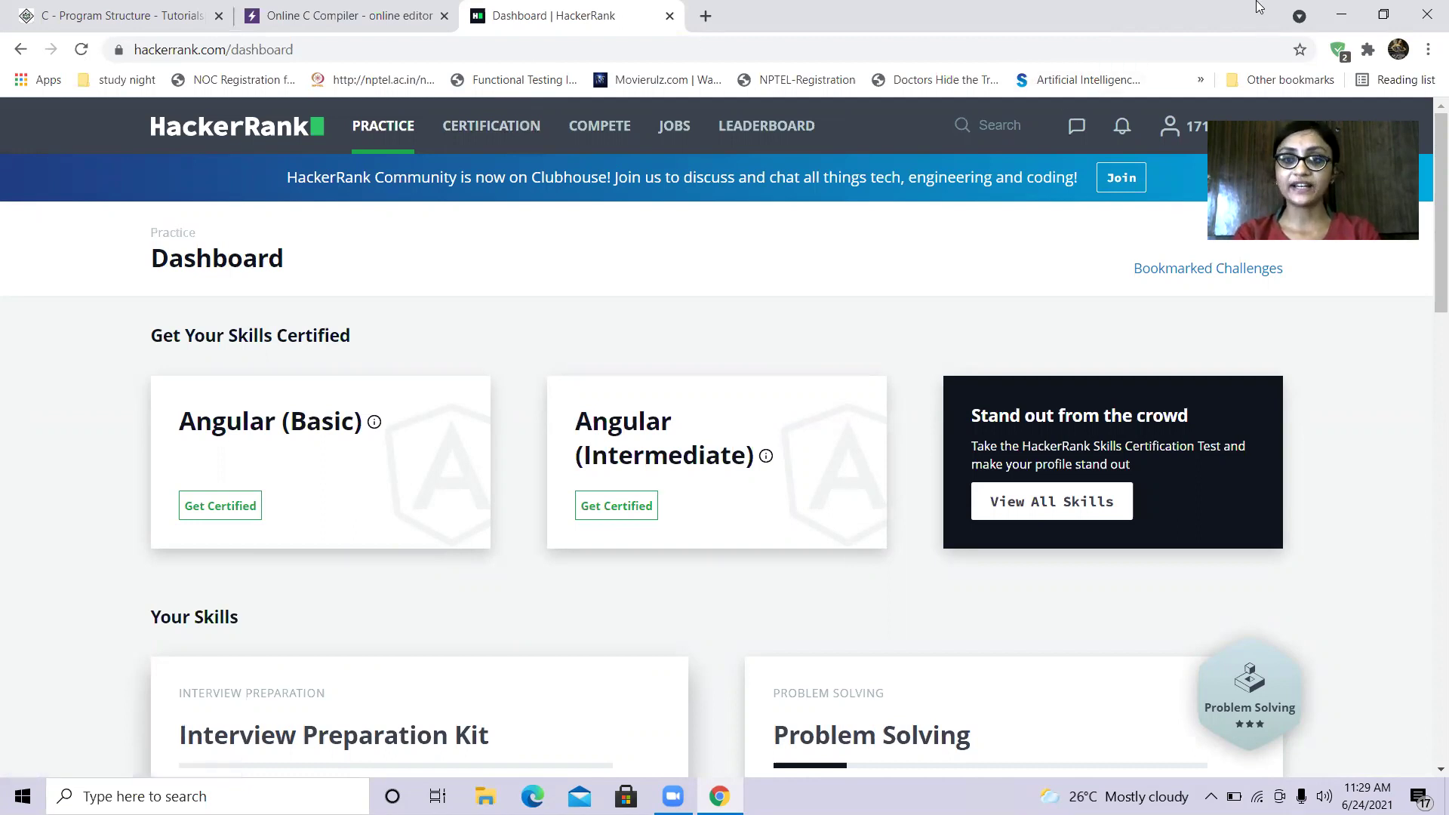
{"action": "scroll", "coordinate": [725, 408], "scroll_direction": "down", "scroll_amount": 8}
{"action": "scroll", "coordinate": [724, 339], "scroll_direction": "up", "scroll_amount": 3}
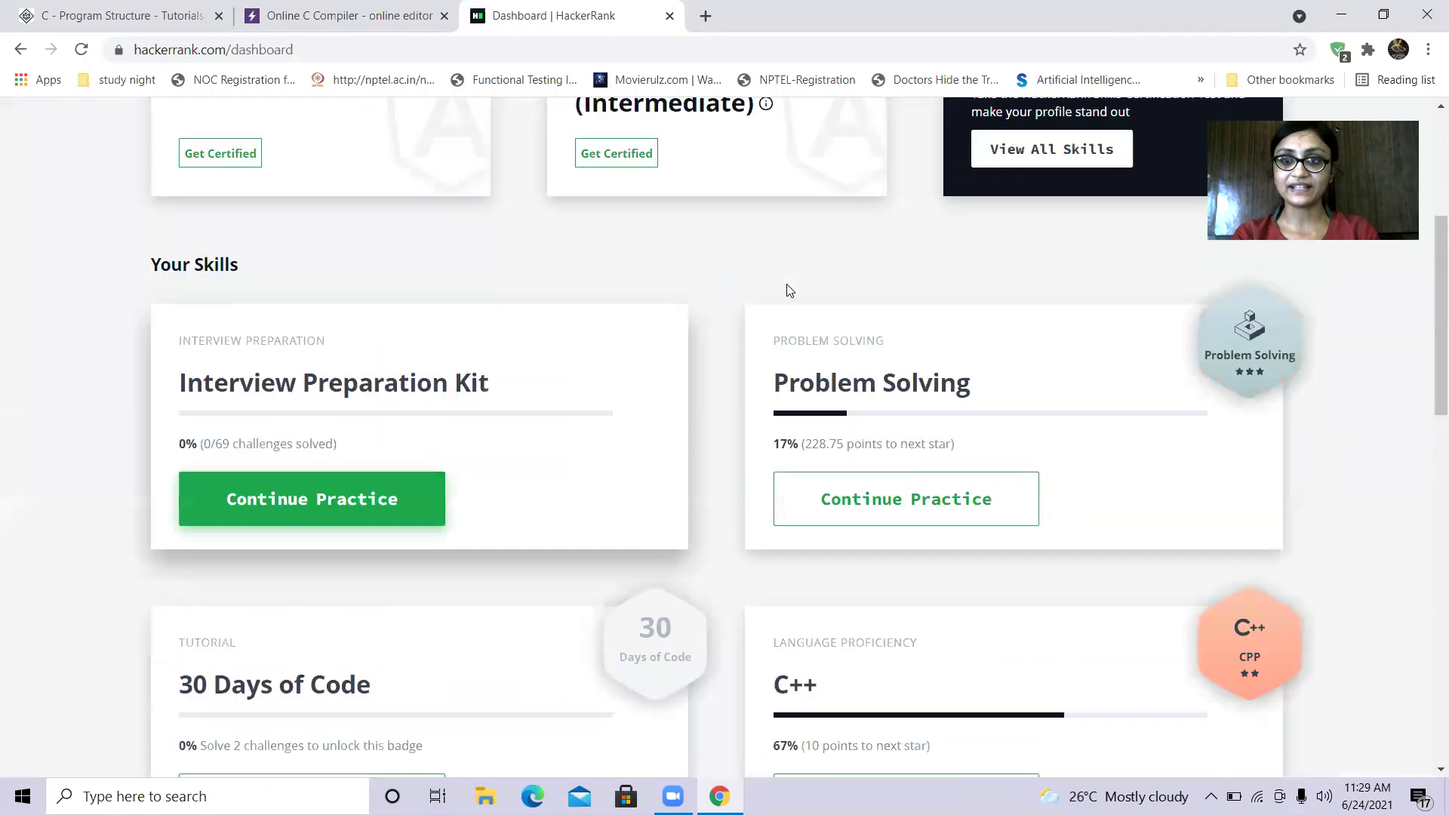
{"action": "scroll", "coordinate": [716, 242], "scroll_direction": "up", "scroll_amount": 1}
{"action": "scroll", "coordinate": [716, 242], "scroll_direction": "up", "scroll_amount": 1}
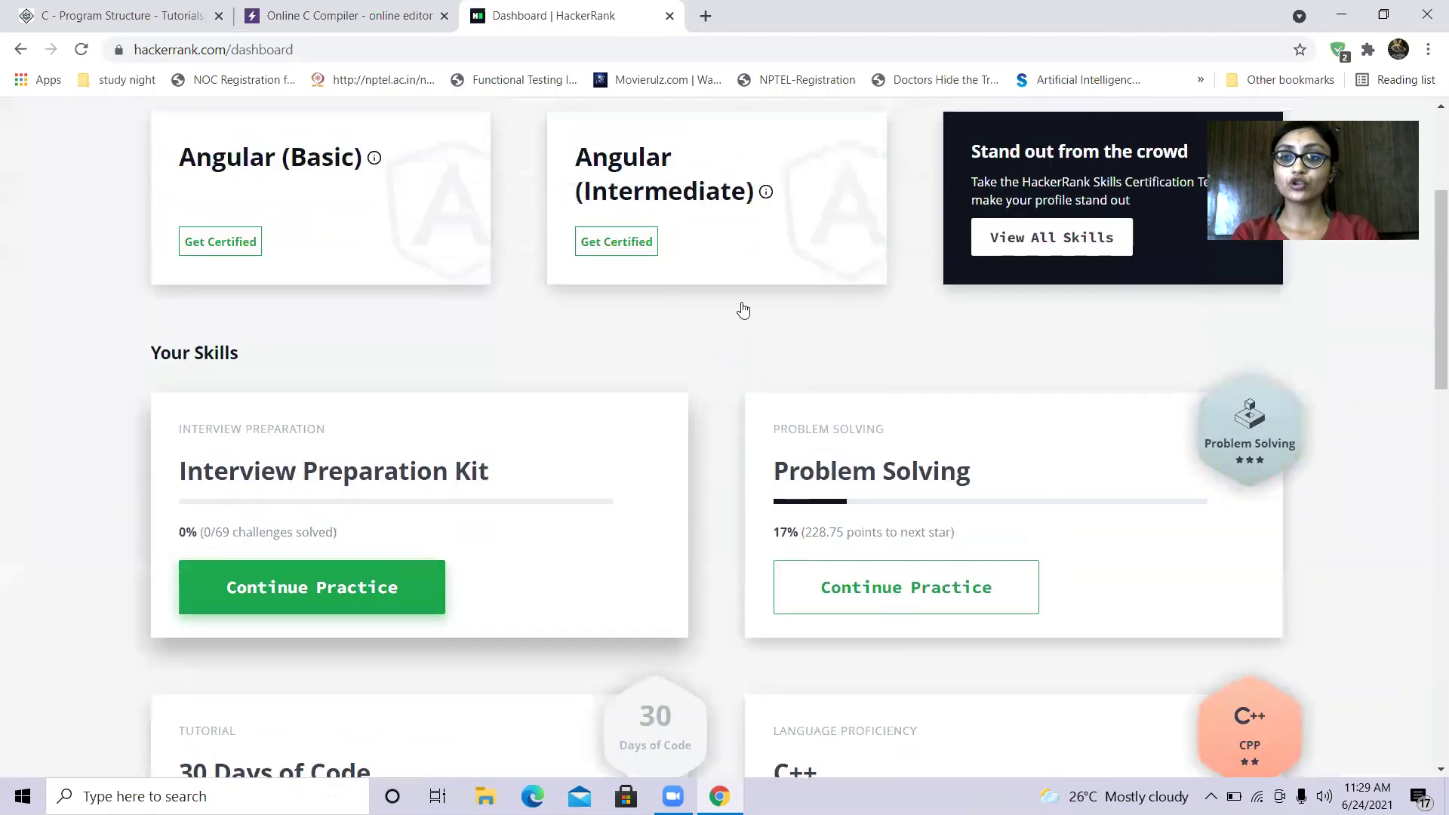
Choose Continue Practice under Problem Solving to list the Data Structures challenges
{"action": "left_click", "coordinate": [875, 590]}
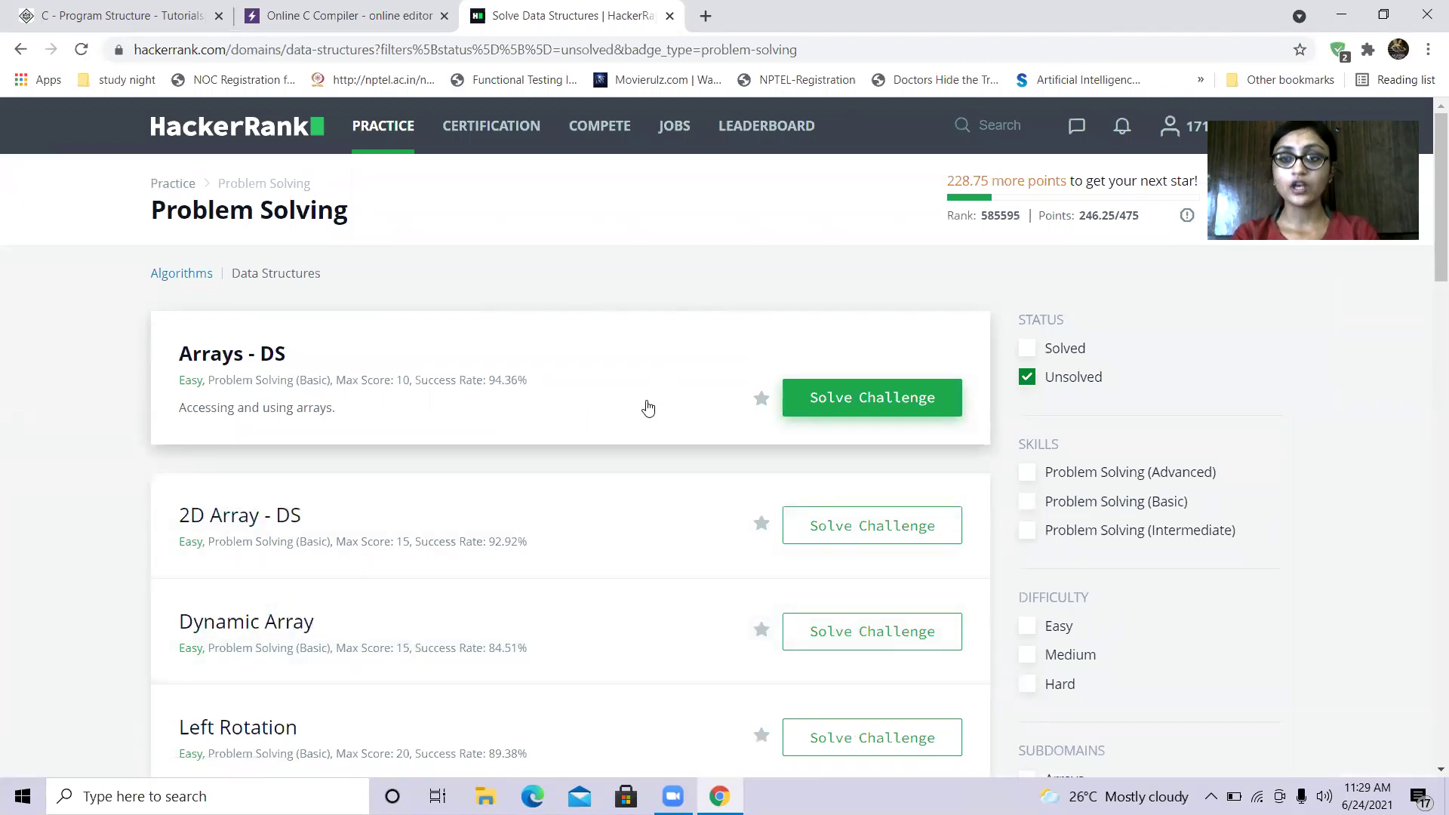
{"action": "scroll", "coordinate": [649, 405], "scroll_direction": "down", "scroll_amount": 2}
{"action": "scroll", "coordinate": [649, 406], "scroll_direction": "up", "scroll_amount": 1}
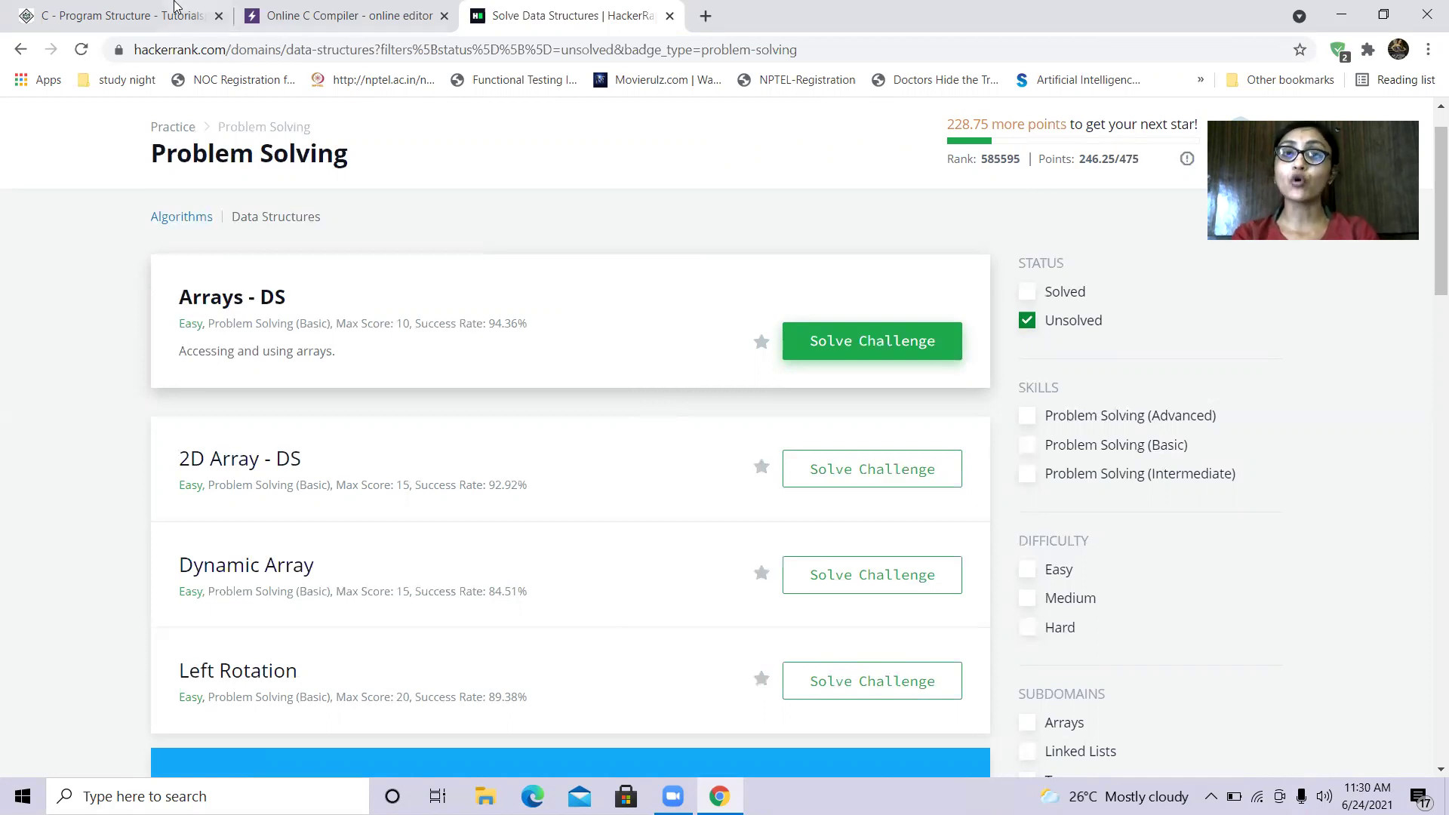
{"action": "left_click", "coordinate": [120, 15]}
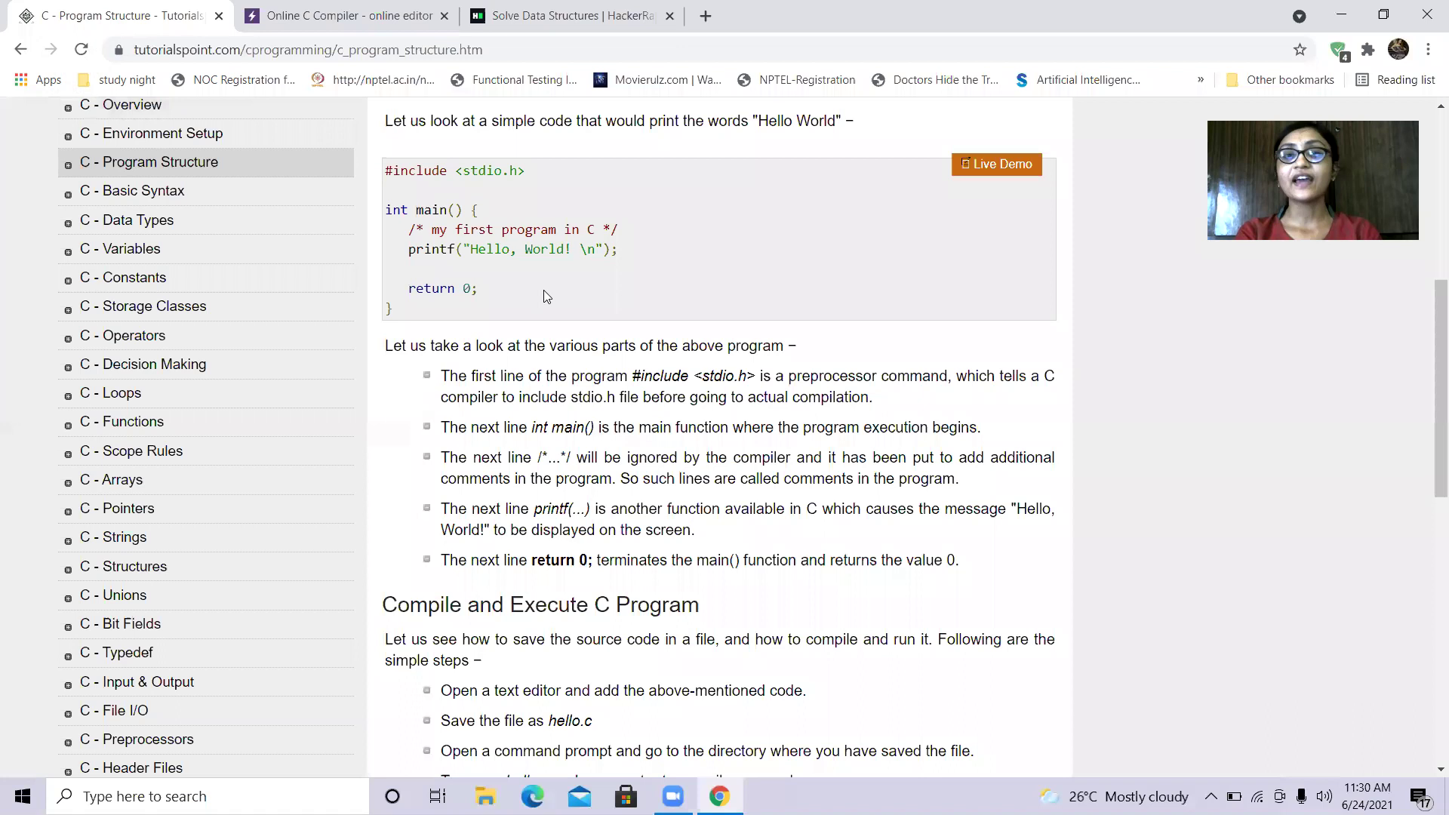
{"action": "scroll", "coordinate": [544, 289], "scroll_direction": "up", "scroll_amount": 5}
{"action": "scroll", "coordinate": [543, 290], "scroll_direction": "up", "scroll_amount": 1}
{"action": "scroll", "coordinate": [544, 291], "scroll_direction": "down", "scroll_amount": 1}
{"action": "scroll", "coordinate": [564, 386], "scroll_direction": "down", "scroll_amount": 1}
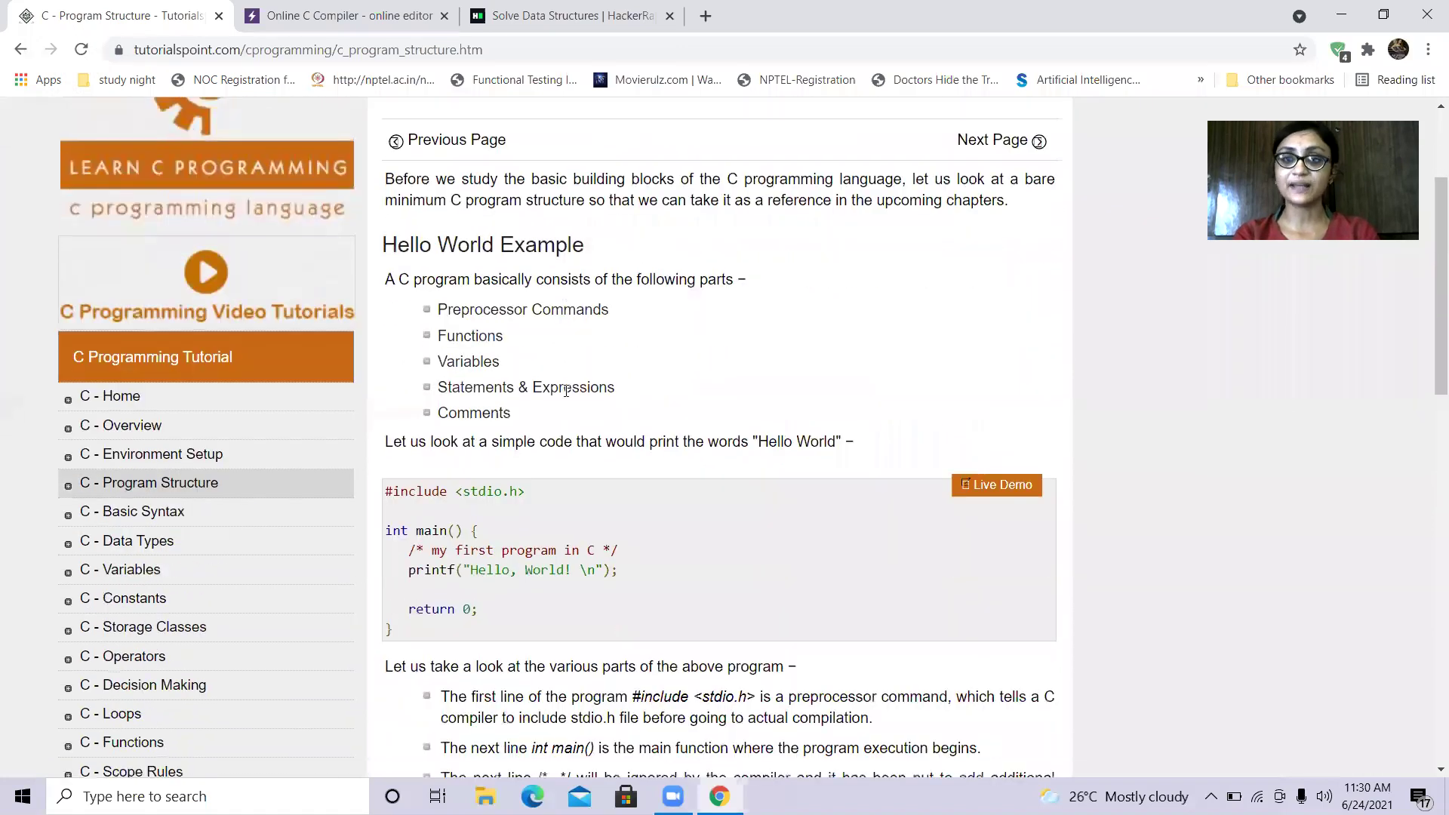